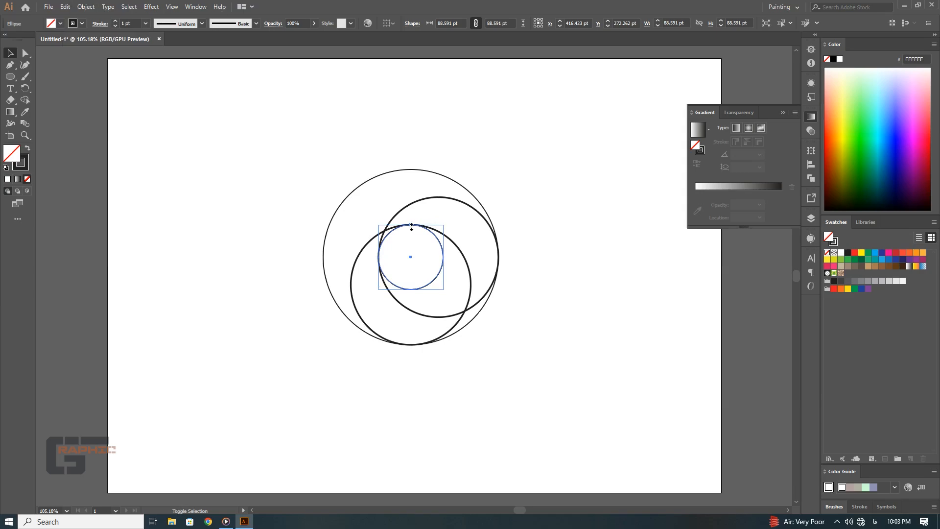
Step: Enlarge two copies of the small centre circle to about 164 pt, extending one to the outer circle's top and one to its left edge
drag(411, 224, 402, 171)
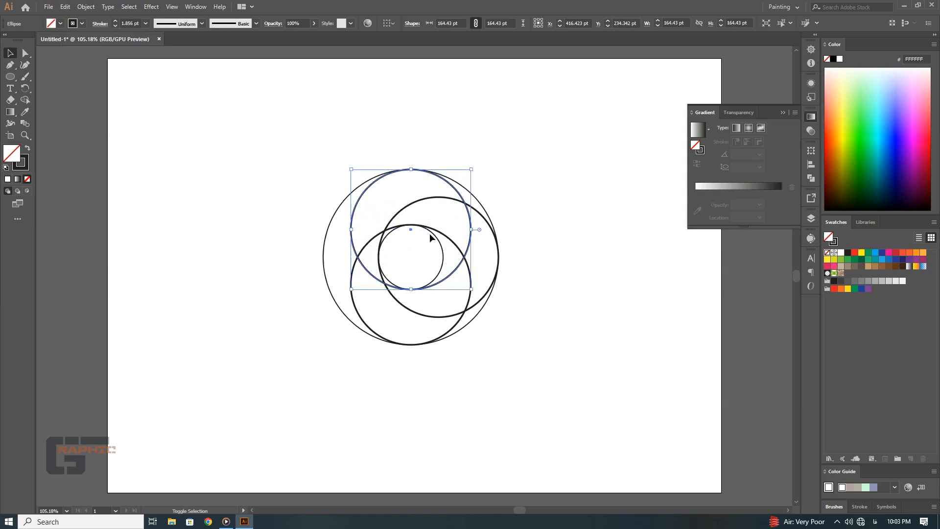
key(ctrl+shift+a)
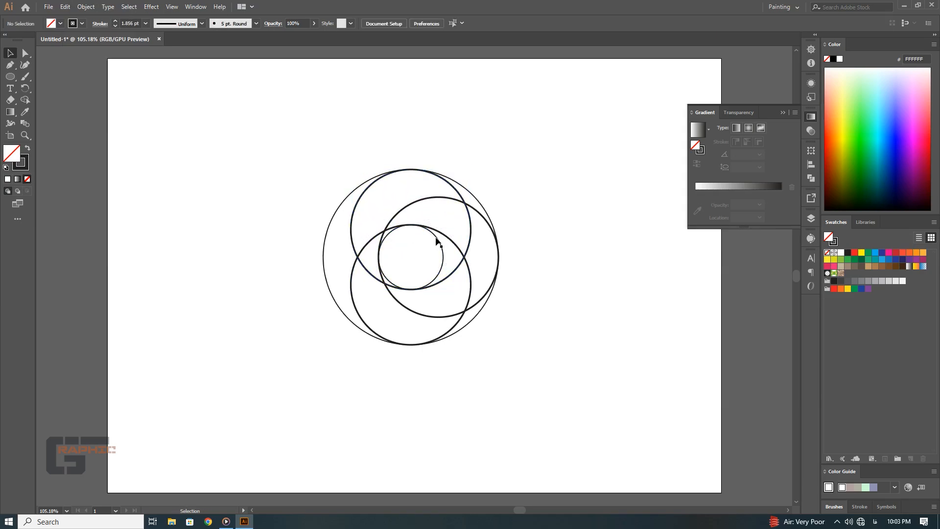
click(490, 229)
drag(489, 229, 433, 229)
click(529, 207)
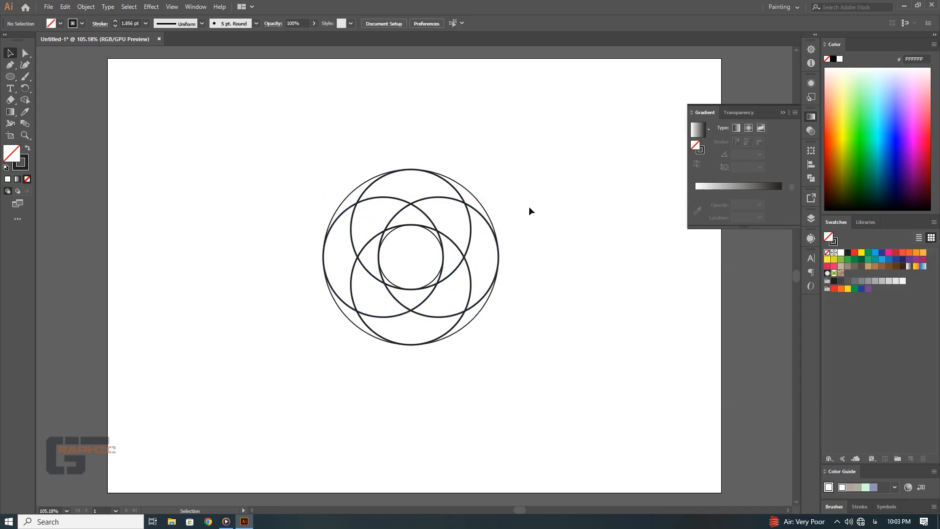
Step: Select all the circles and merge the right-hand and bottom swirl regions into single crescents with the Shape Builder tool
key(ctrl+plus)
key(ctrl+plus)
key(ctrl+plus)
drag(492, 187, 411, 269)
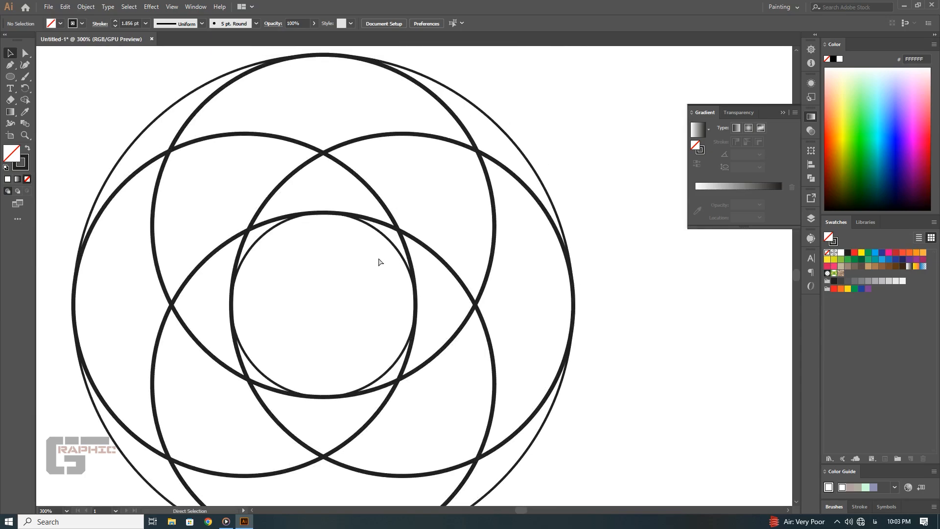
key(ctrl+a)
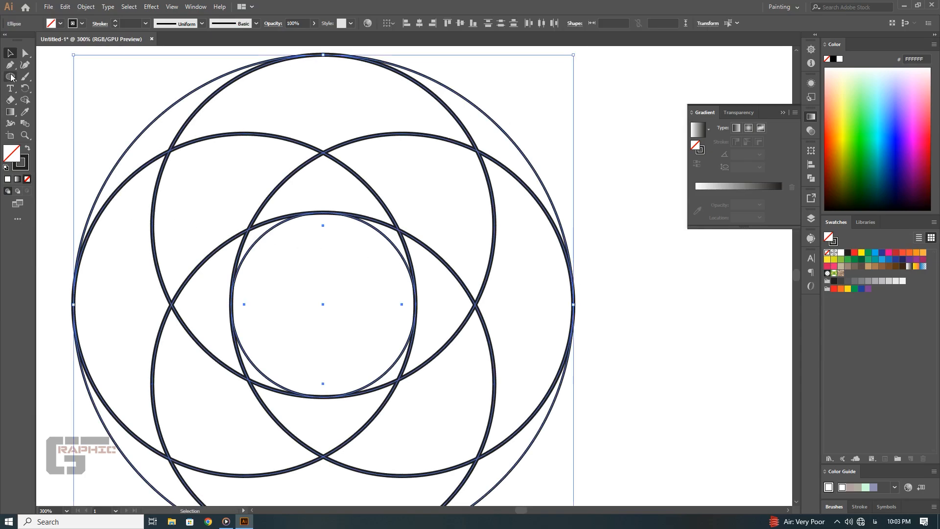
click(25, 100)
mouse_move(265, 236)
mouse_down()
mouse_move(299, 199)
mouse_move(378, 189)
mouse_move(447, 192)
mouse_move(499, 215)
mouse_move(527, 271)
mouse_move(511, 442)
mouse_up()
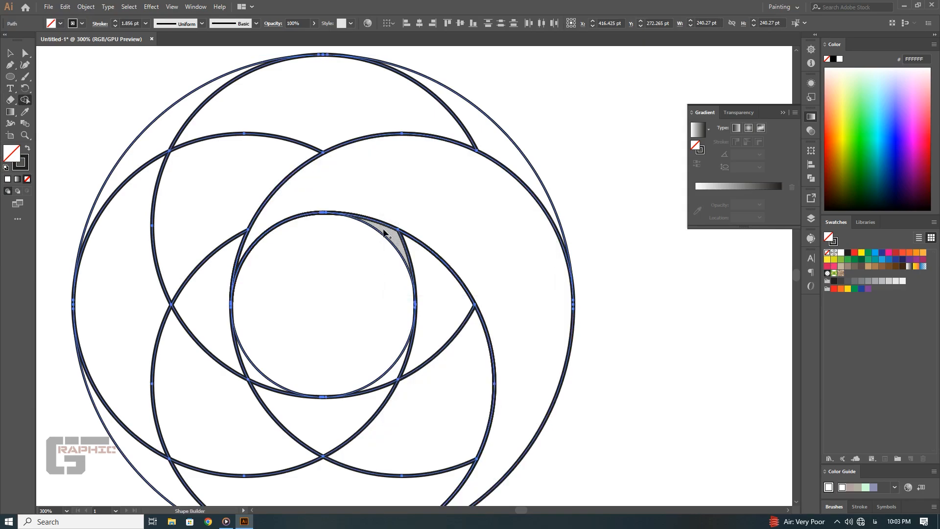
drag(390, 240, 419, 257)
mouse_move(450, 336)
mouse_down()
mouse_move(409, 487)
mouse_move(458, 386)
mouse_move(510, 337)
mouse_up()
mouse_move(581, 359)
mouse_down()
mouse_move(356, 355)
mouse_move(265, 288)
mouse_up()
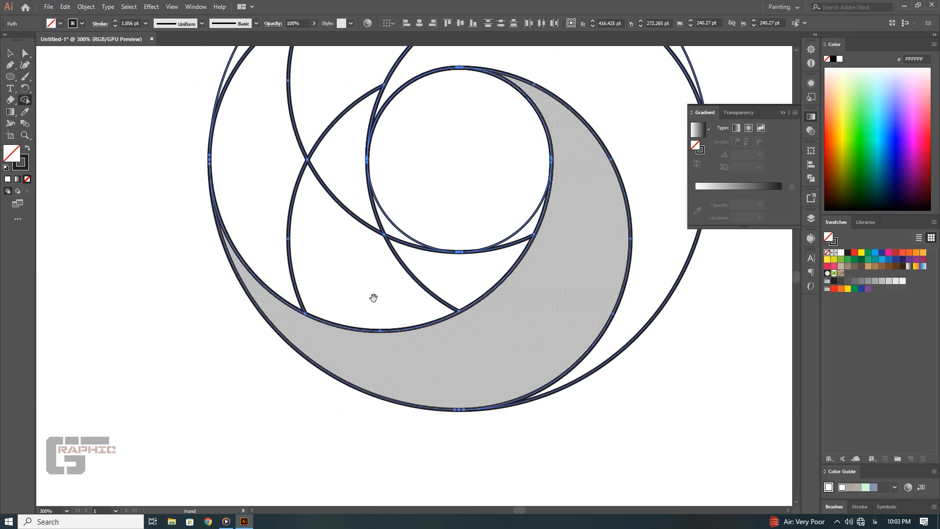
Step: Merge the left-hand and top swirl regions into crescents with the Shape Builder tool, undoing the merge that joins too much
drag(440, 275, 480, 348)
mouse_move(566, 310)
mouse_down()
mouse_move(466, 357)
mouse_move(311, 311)
mouse_move(274, 190)
mouse_move(299, 120)
mouse_move(348, 180)
mouse_up()
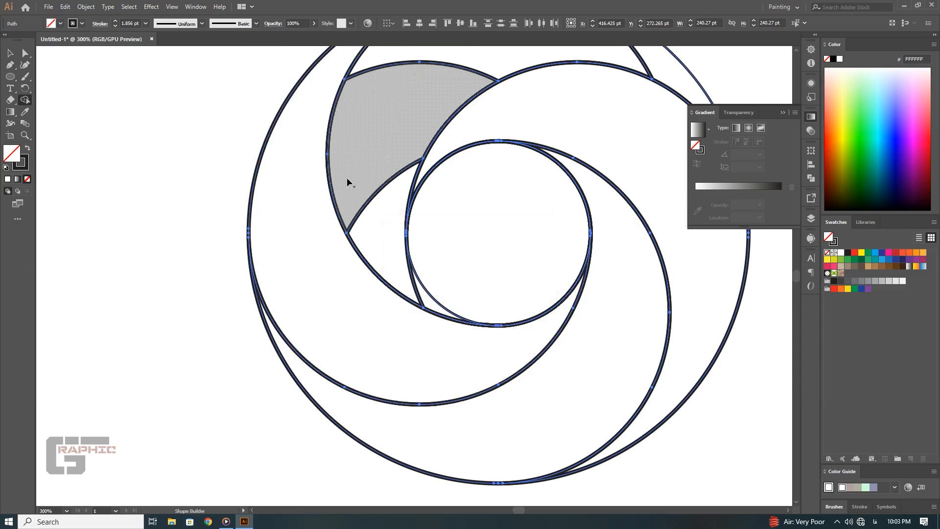
mouse_move(426, 303)
mouse_down()
mouse_move(367, 233)
mouse_move(371, 153)
mouse_move(429, 68)
mouse_move(457, 53)
mouse_move(498, 126)
mouse_up()
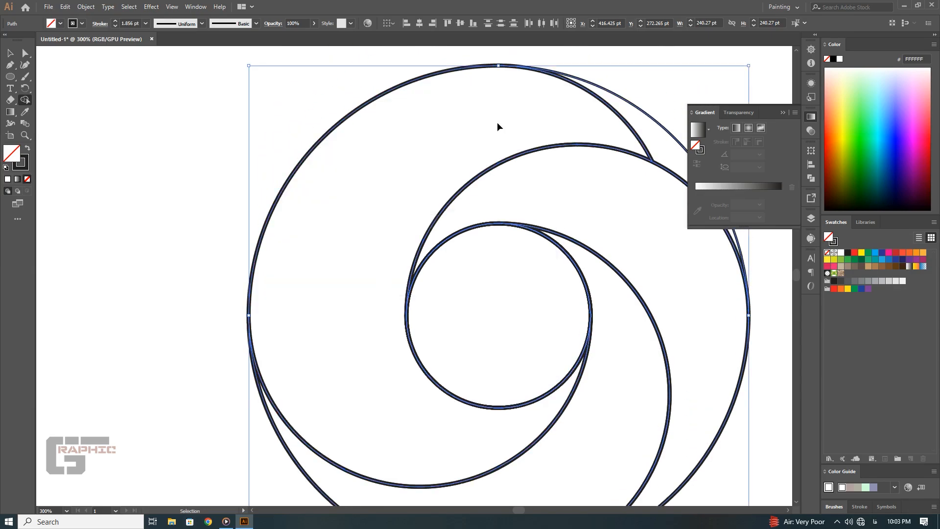
key(ctrl+z)
mouse_move(432, 392)
mouse_down()
mouse_move(373, 274)
mouse_move(457, 137)
mouse_move(606, 126)
mouse_move(642, 143)
mouse_move(609, 152)
mouse_up()
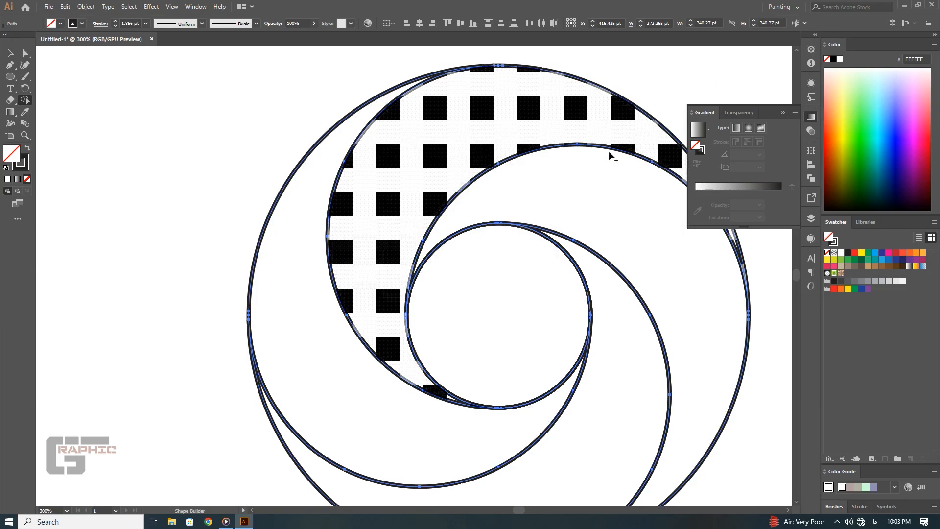
key(ctrl+0)
key(ctrl+1)
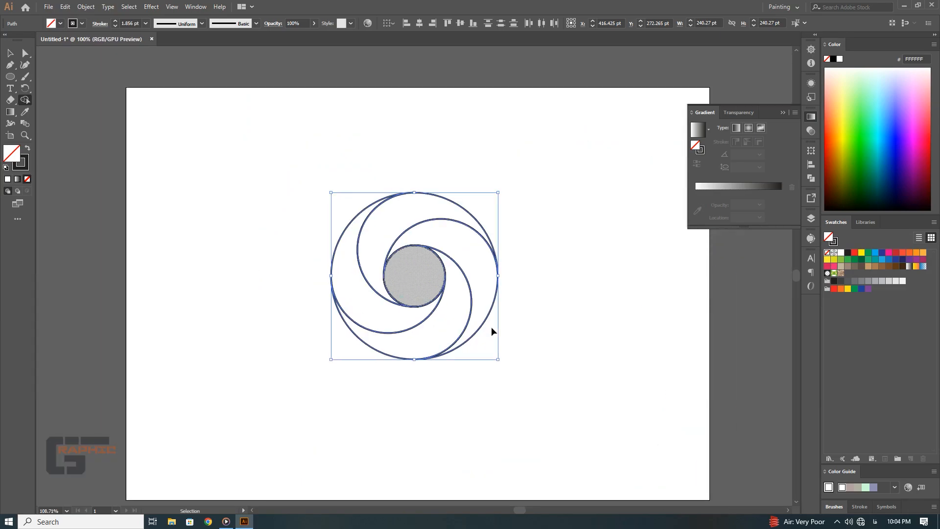
click(8, 54)
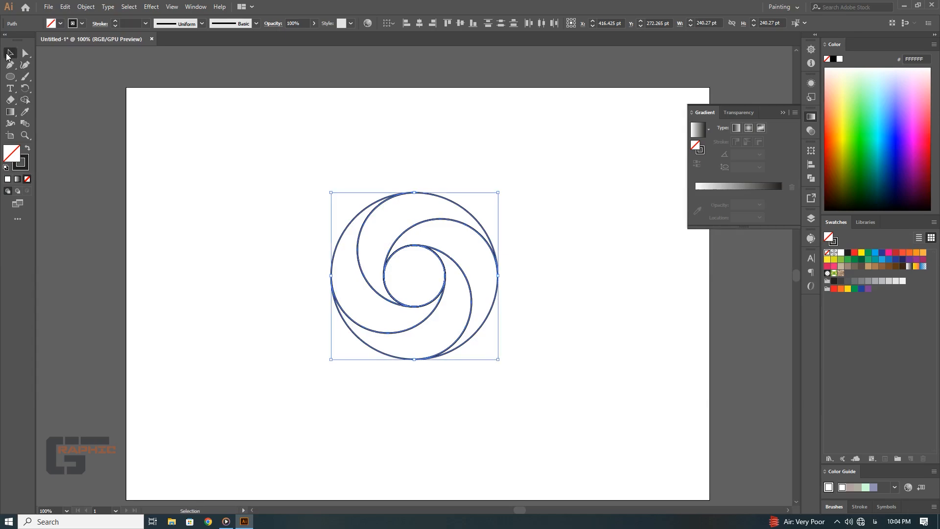
drag(538, 188, 286, 390)
click(25, 100)
click(365, 269)
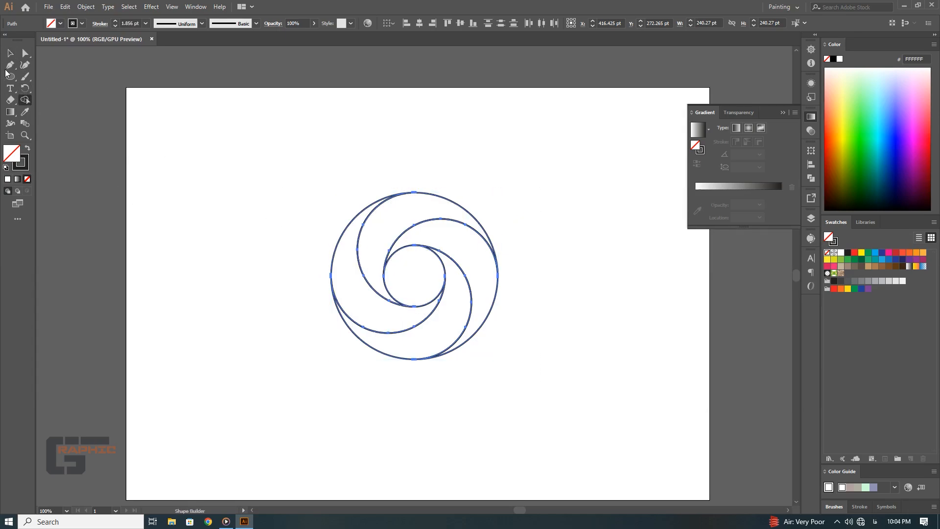
click(10, 53)
click(245, 287)
Step: Fill the top crescent with the white-to-black linear gradient and deselect it
key(ctrl+plus)
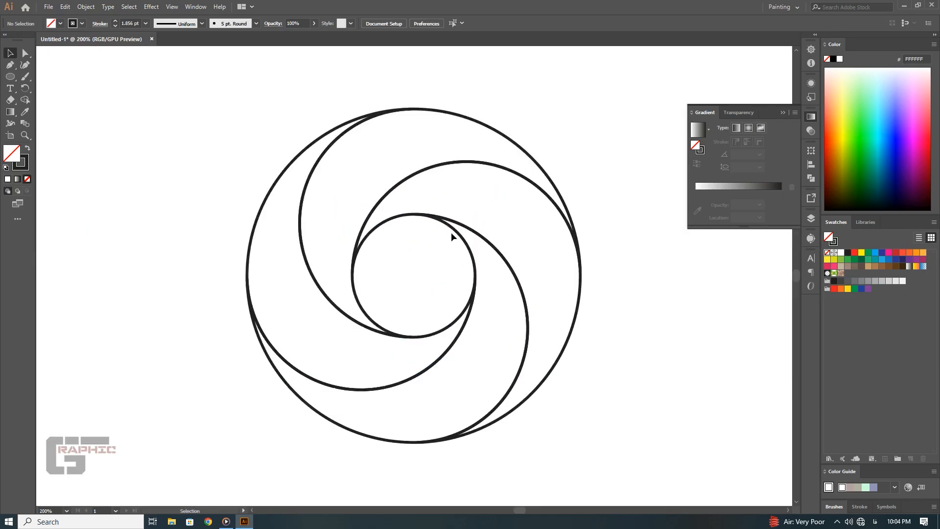
click(417, 180)
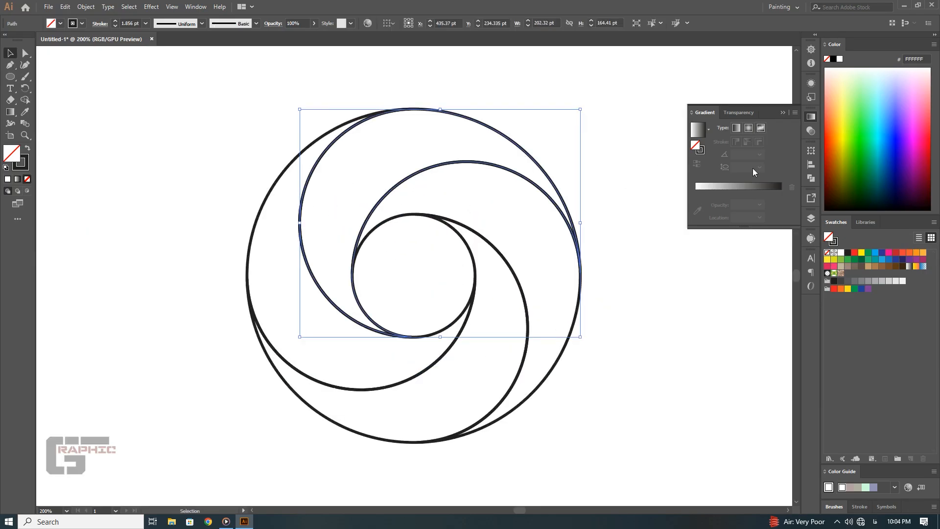
click(699, 131)
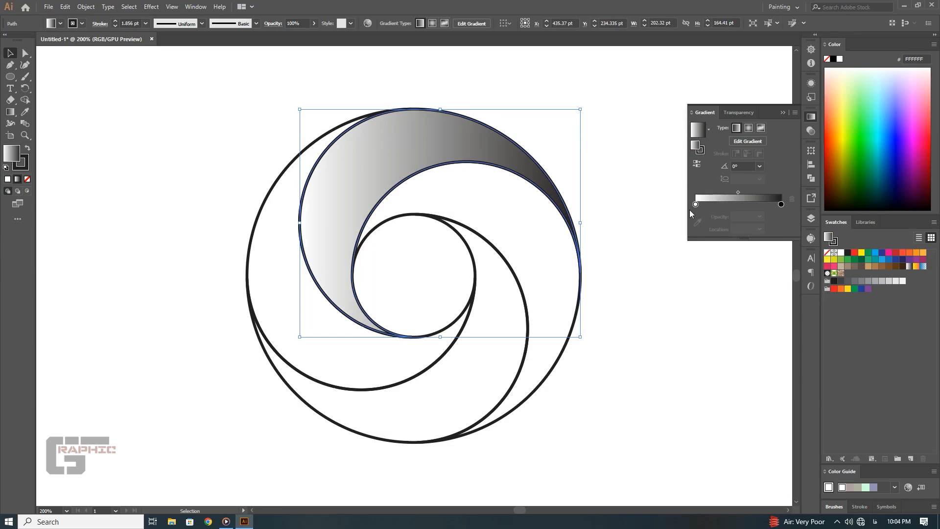
click(691, 300)
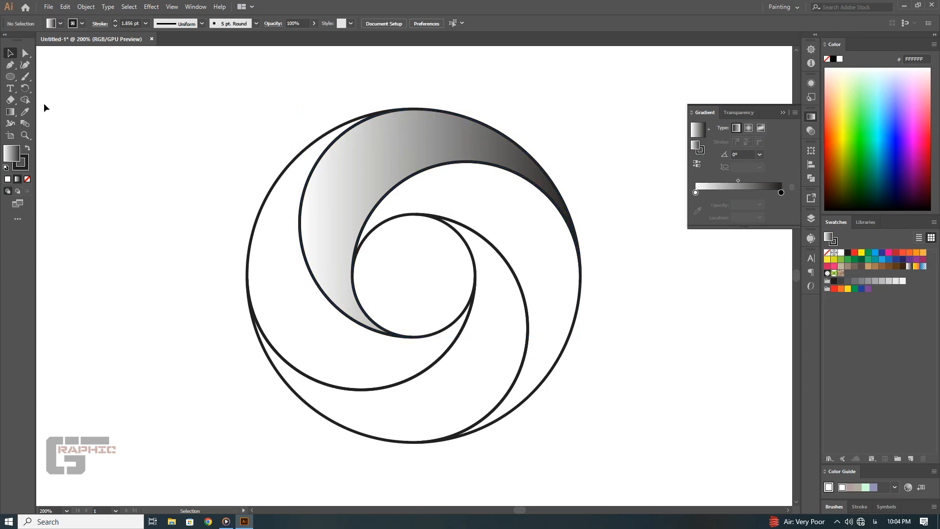
Step: Choose red as the fill colour and adjust it to FF1022 in the Color Picker
click(10, 77)
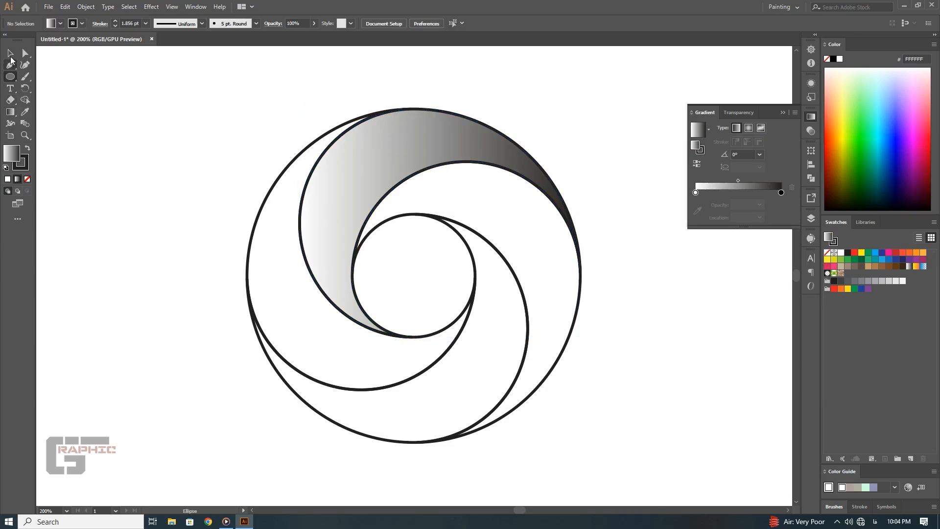
click(10, 54)
click(854, 252)
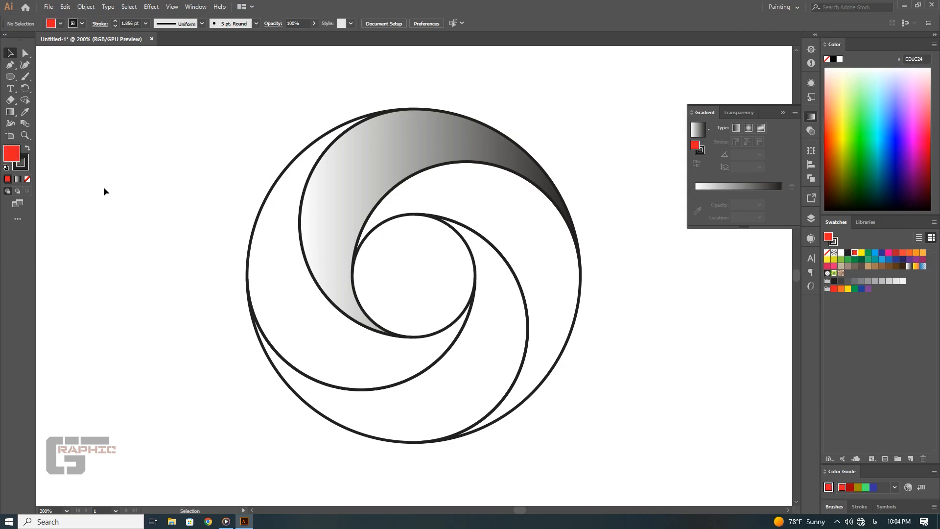
double_click(9, 153)
mouse_move(235, 305)
mouse_down()
mouse_move(226, 302)
mouse_move(246, 296)
mouse_up()
click(361, 308)
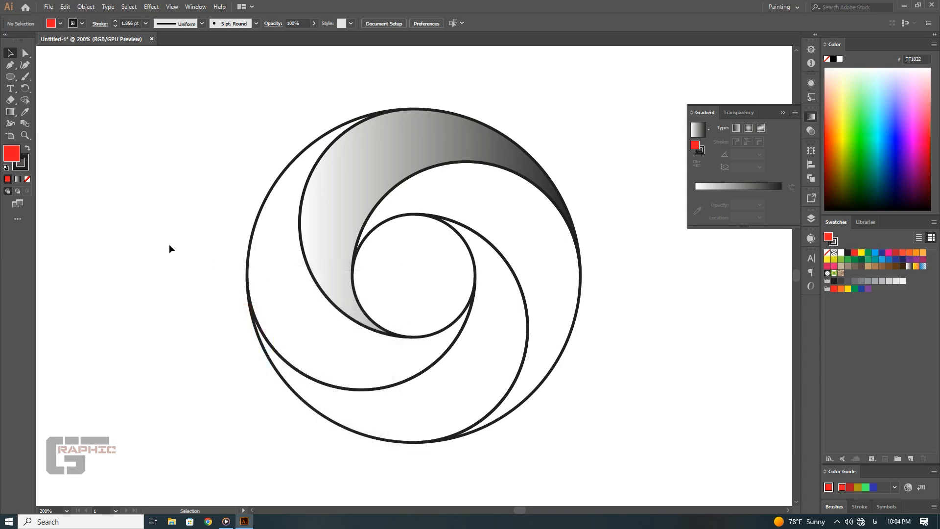
double_click(14, 154)
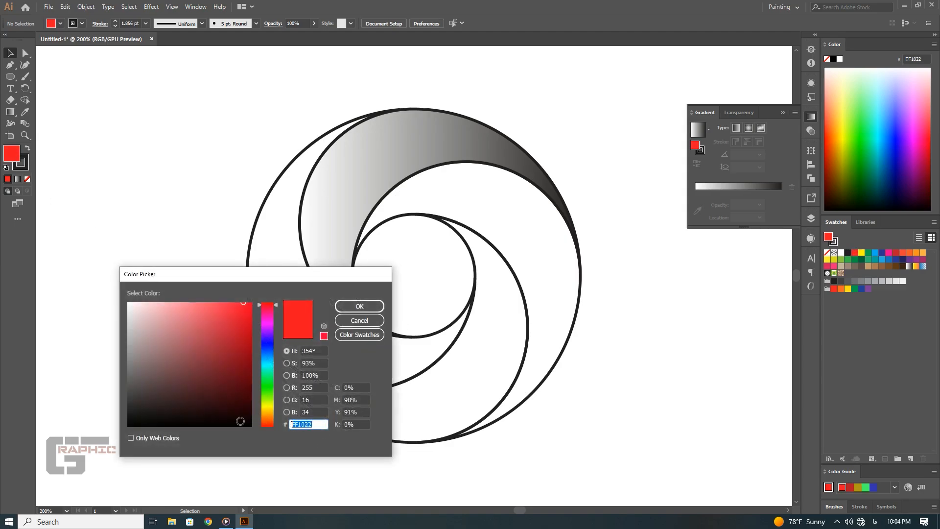
click(360, 306)
Step: Switch the white start stop of the top crescent's gradient to RGB and set its colour to FF1022
click(411, 139)
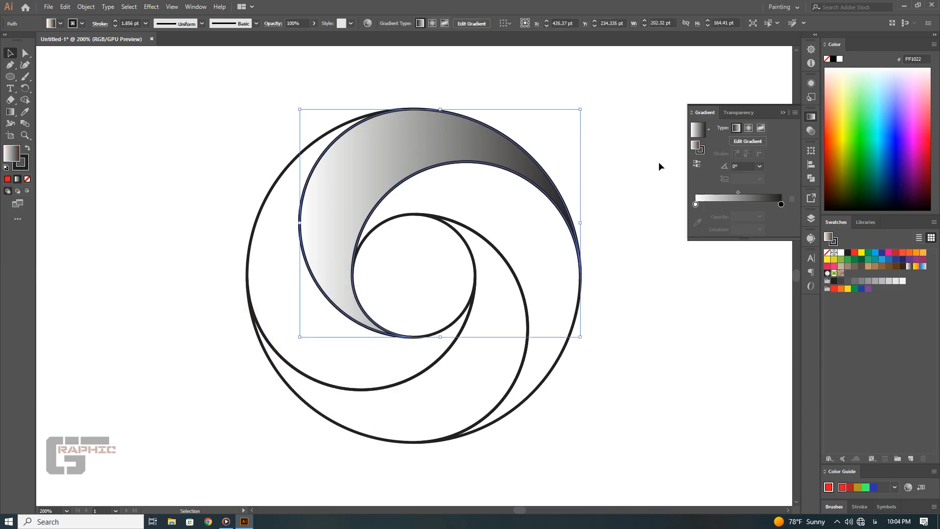
double_click(696, 204)
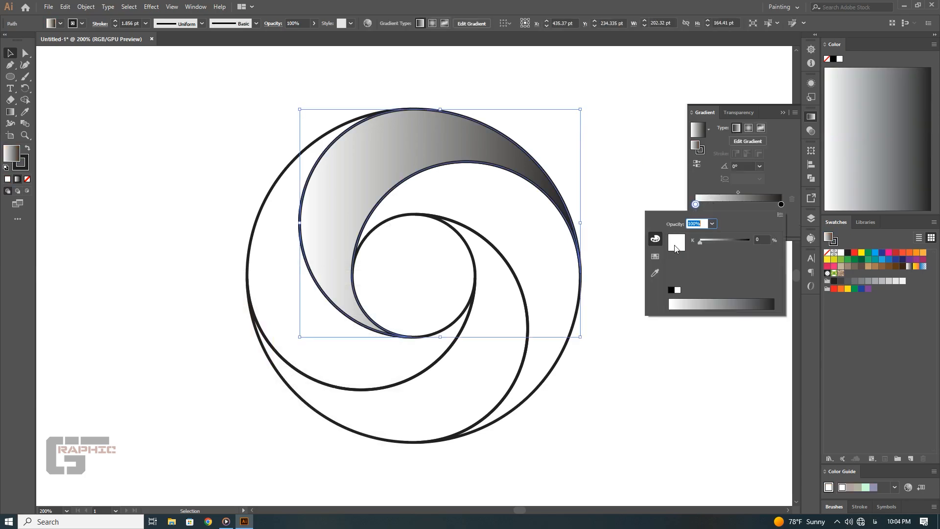
click(780, 214)
click(807, 228)
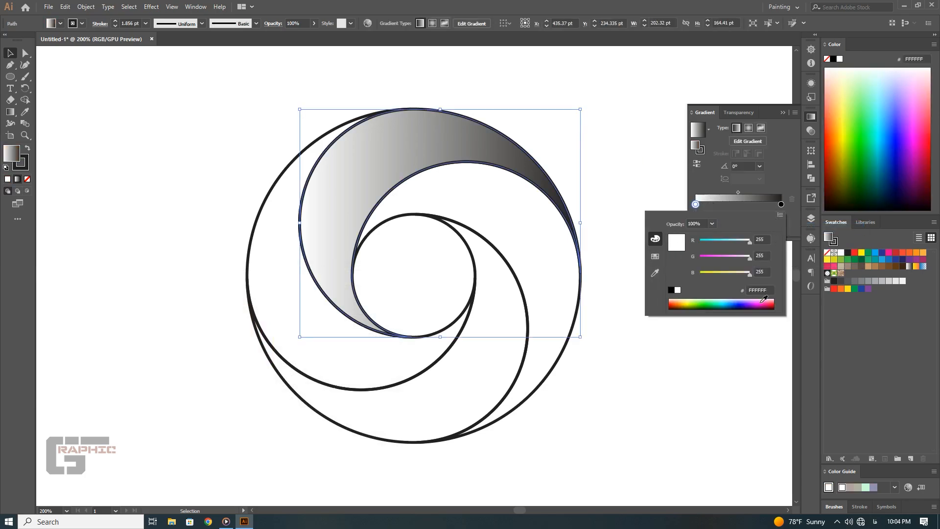
click(770, 290)
text(FF1022)
click(764, 273)
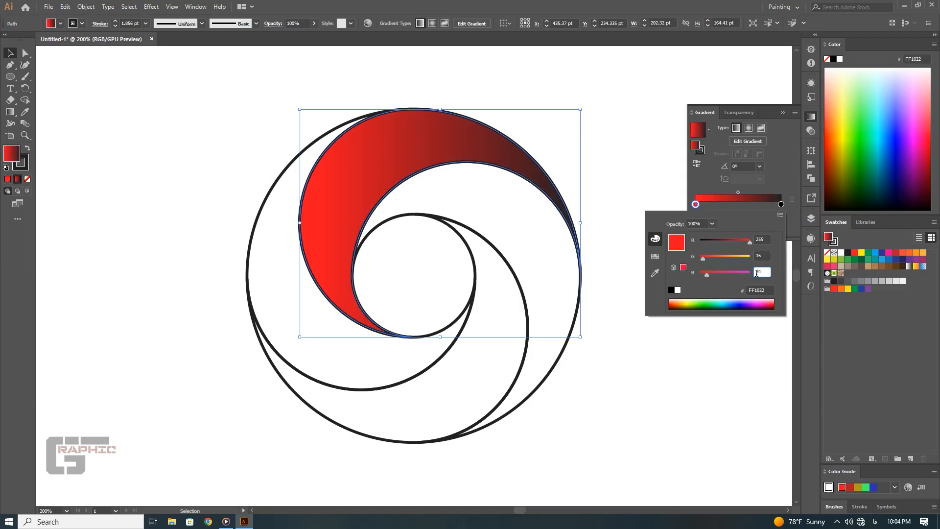
Step: Arrange the gradient with dark stops at both ends, red just past the middle, and the second midpoint at about 69%
click(697, 209)
click(776, 204)
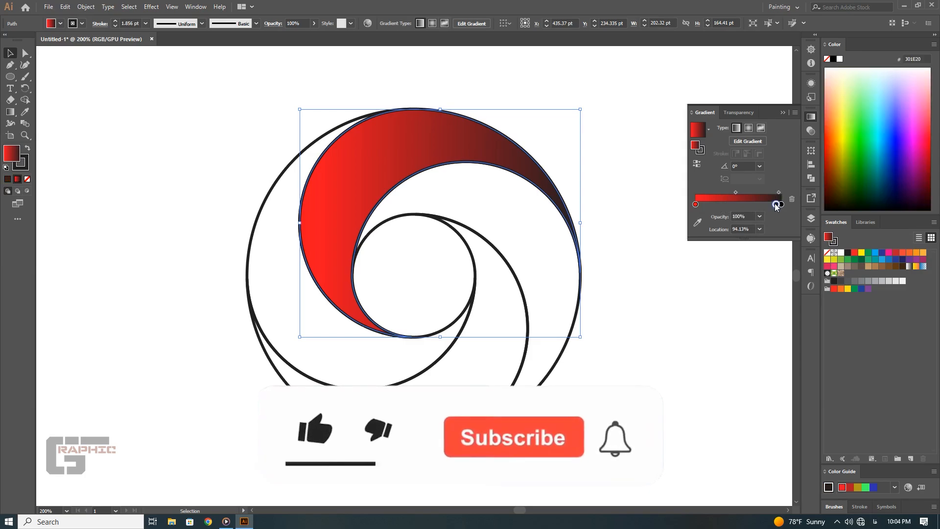
mouse_move(775, 204)
mouse_down()
mouse_move(696, 204)
mouse_move(708, 193)
mouse_move(772, 194)
mouse_up()
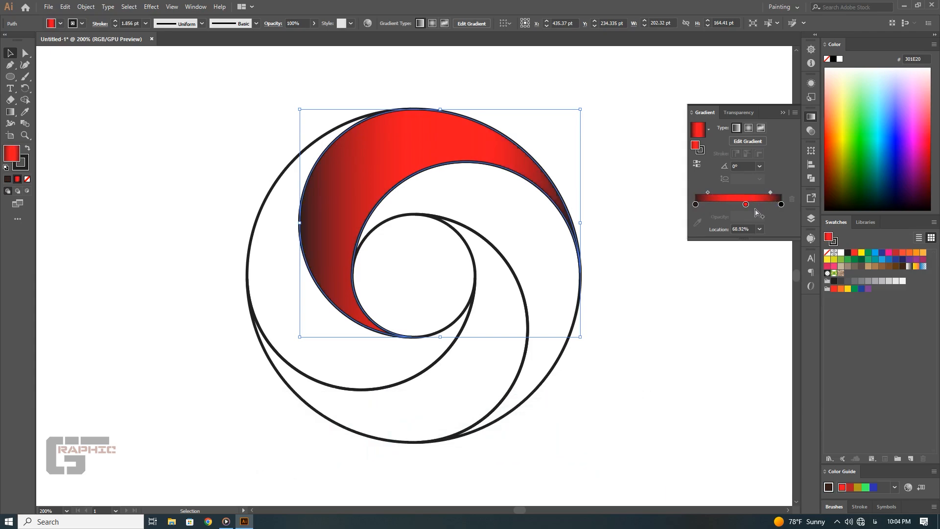
Step: Add a gradient stop at about 78.5% between the red and right dark stops and colour it white
click(763, 205)
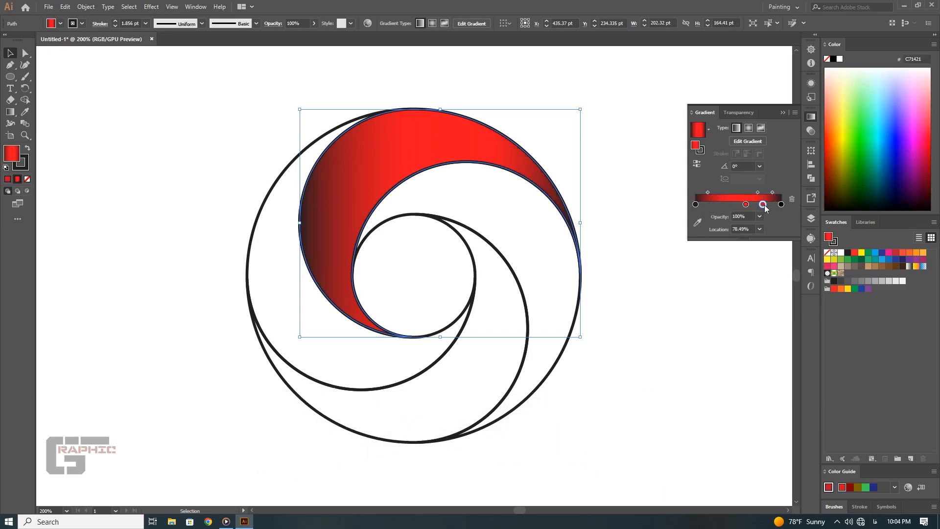
double_click(763, 205)
click(678, 290)
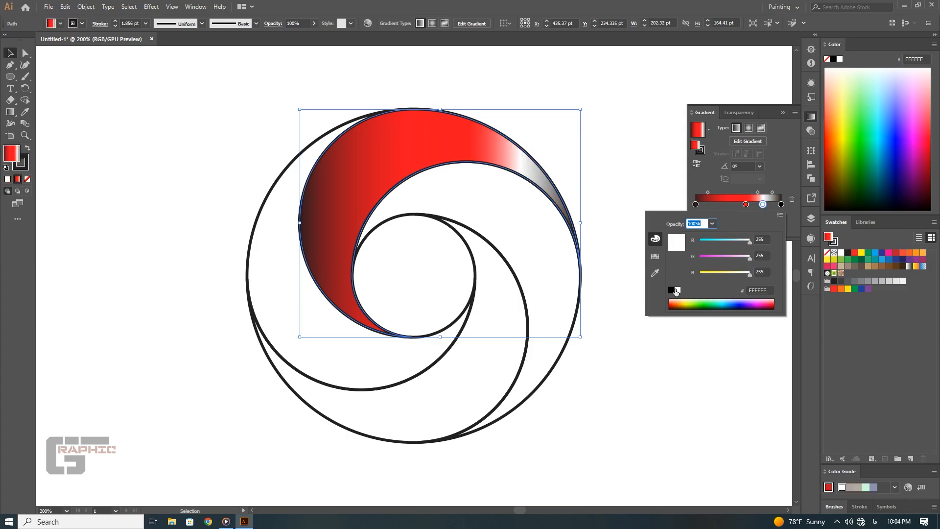
click(729, 205)
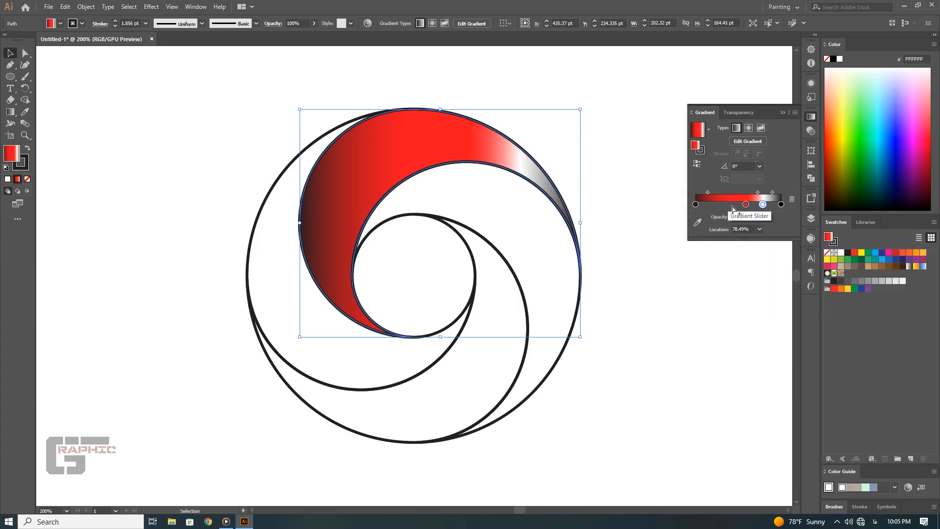
Step: Add a light pink FFA5AB gradient stop between the left dark stop and the red one, position it at about 16.5%, and deselect the crescent
drag(757, 205, 720, 210)
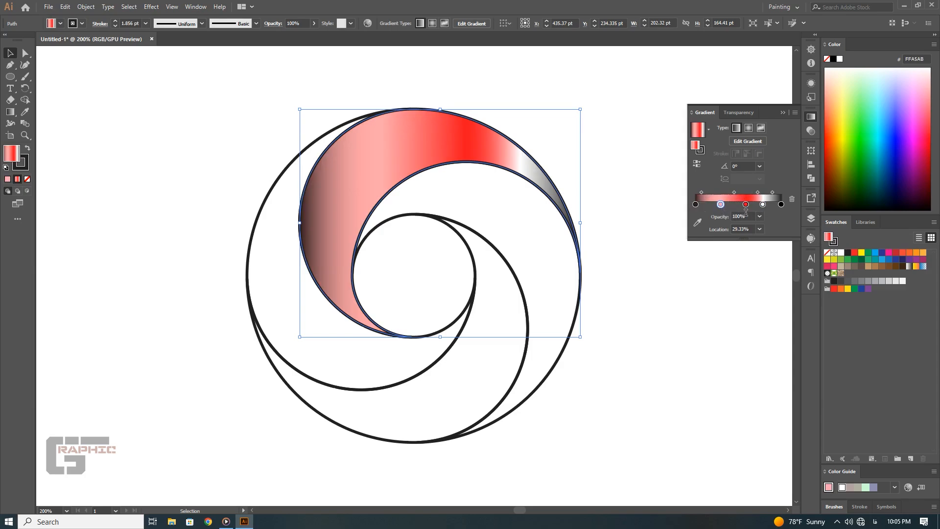
click(760, 229)
click(759, 229)
click(759, 228)
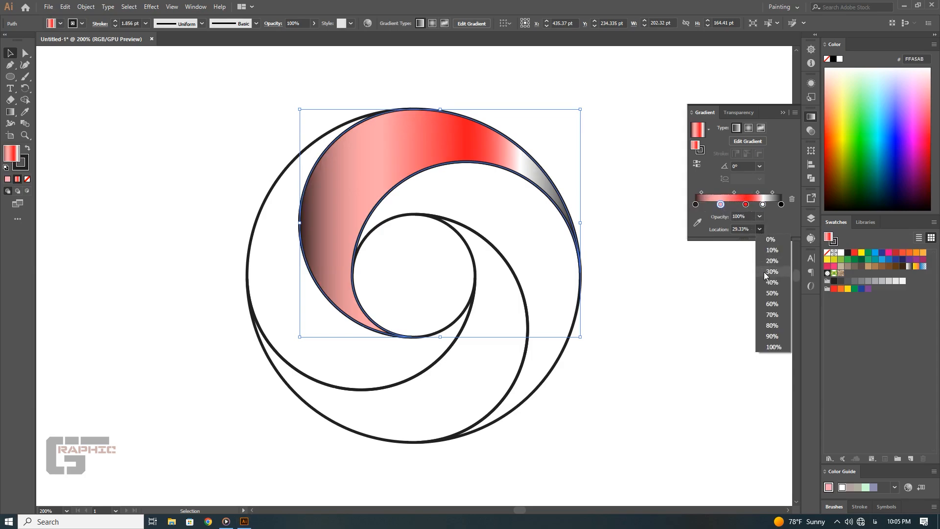
click(769, 293)
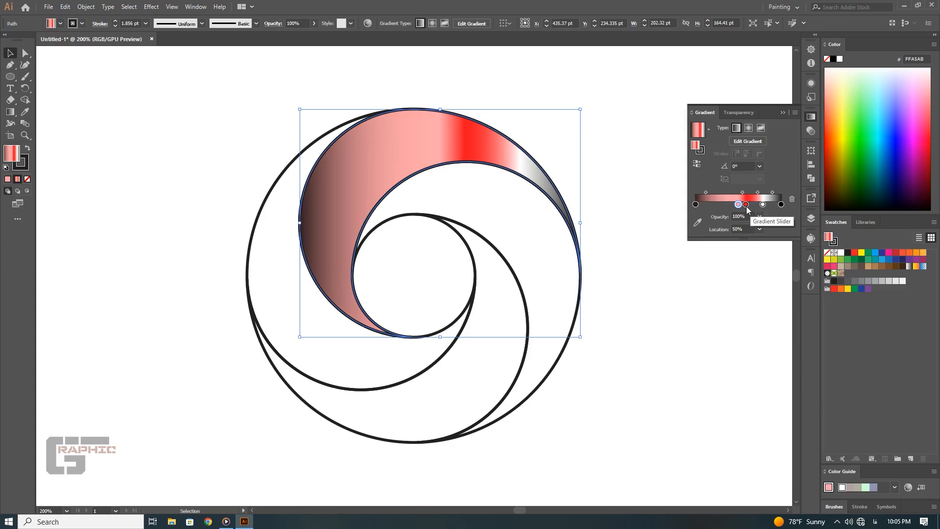
drag(739, 206, 709, 208)
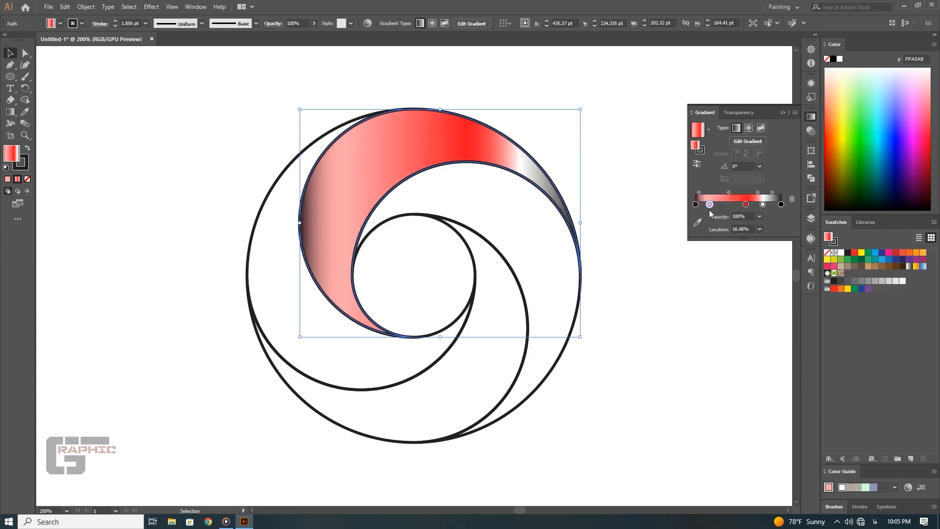
click(632, 136)
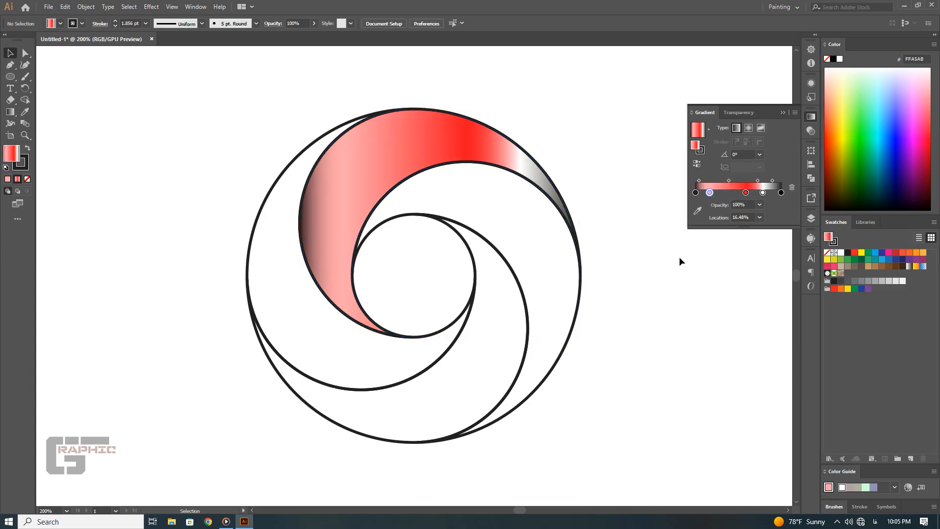
drag(772, 181, 765, 181)
drag(710, 193, 723, 193)
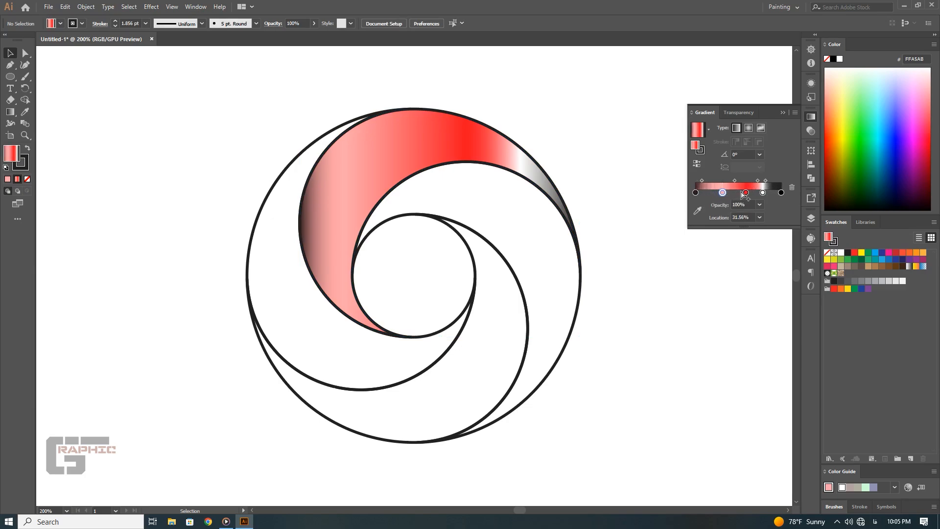
double_click(723, 193)
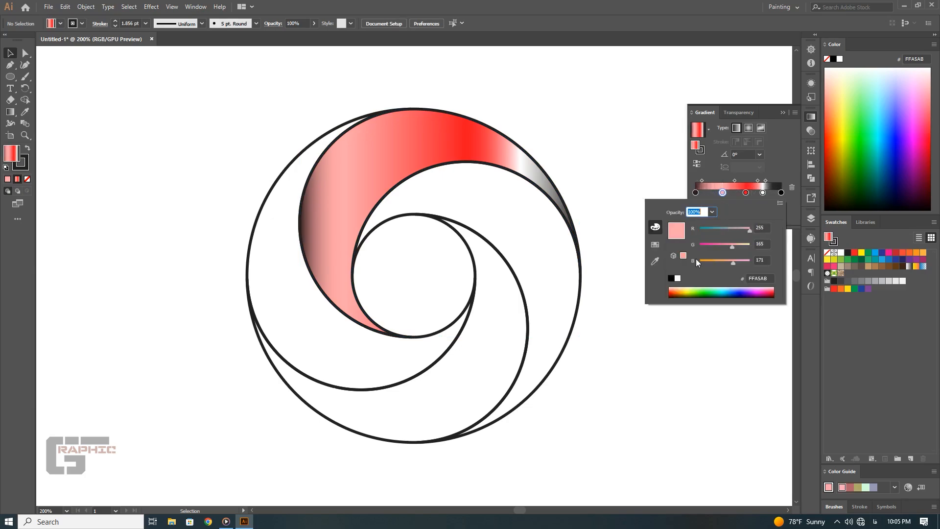
click(677, 278)
click(723, 193)
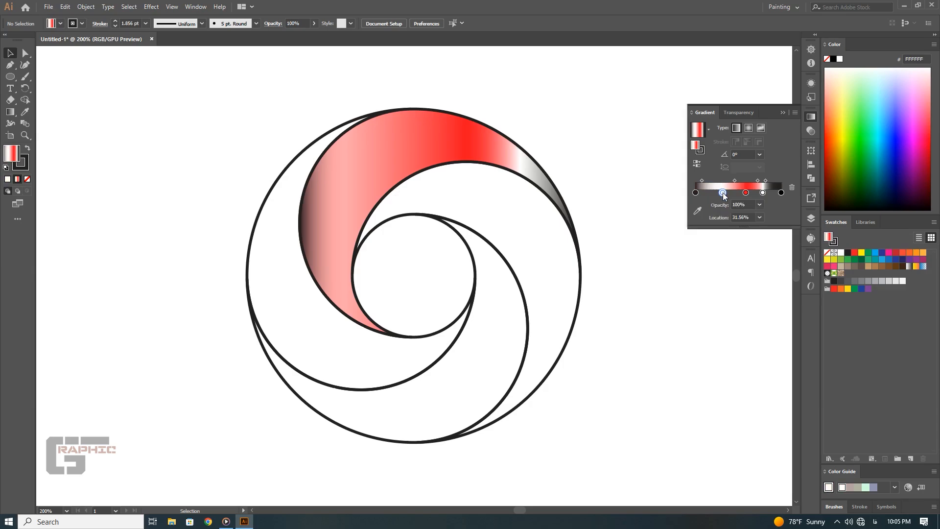
drag(733, 181, 711, 182)
Step: Select the top crescent and recolour its light pink gradient stop white
click(399, 147)
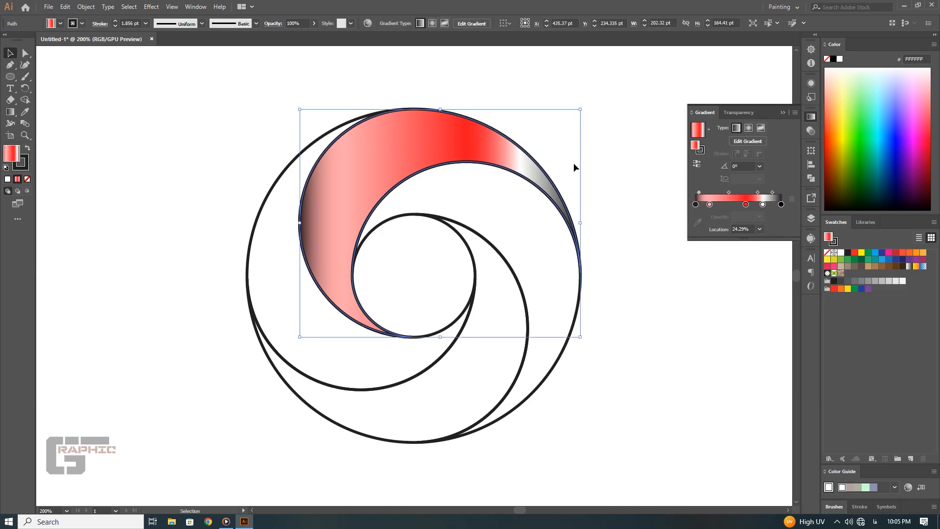
click(710, 205)
double_click(709, 207)
click(677, 291)
click(723, 208)
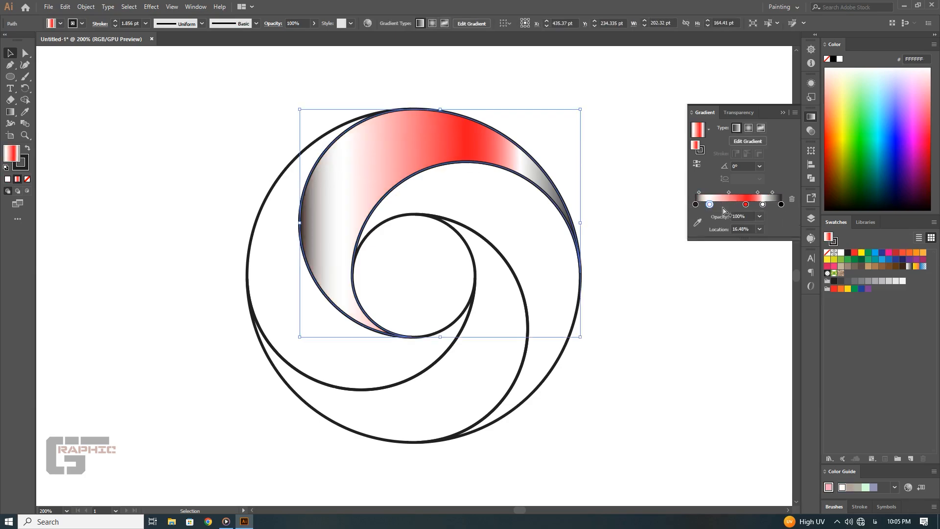
Step: Remove both white stops from the top crescent's gradient, keeping only the red stop between the two dark ends
drag(710, 205, 706, 226)
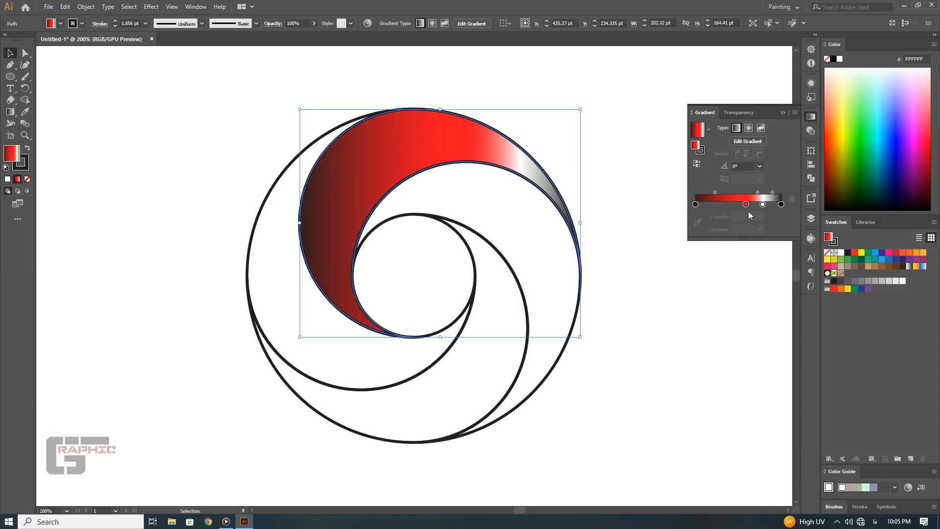
click(763, 205)
drag(763, 205, 733, 216)
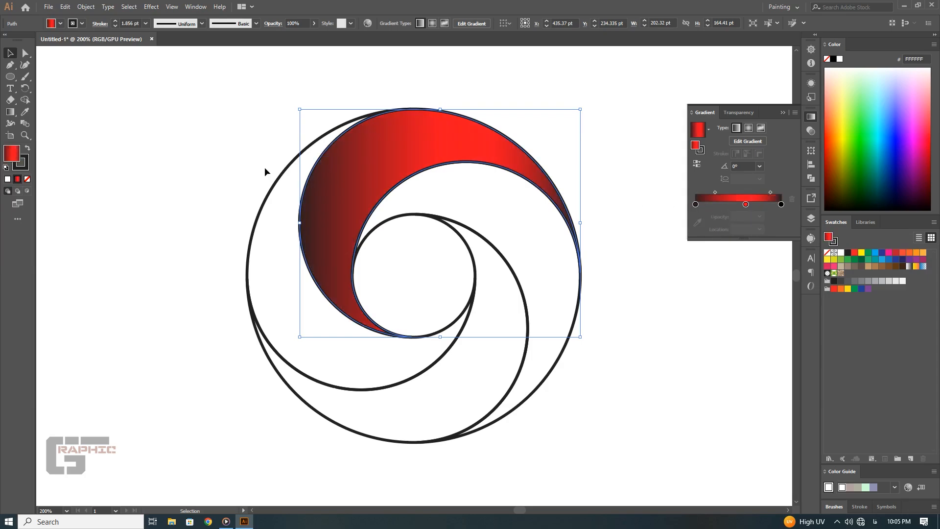
Step: Redraw the top crescent's gradient diagonally from below its lower-left end to beyond its right end, at an angle of about 31.8°
key(g)
mouse_move(349, 332)
mouse_down()
mouse_move(496, 204)
mouse_move(581, 180)
mouse_move(598, 193)
mouse_move(590, 203)
mouse_move(610, 196)
mouse_move(483, 250)
mouse_move(594, 185)
mouse_move(597, 200)
mouse_move(615, 196)
mouse_up()
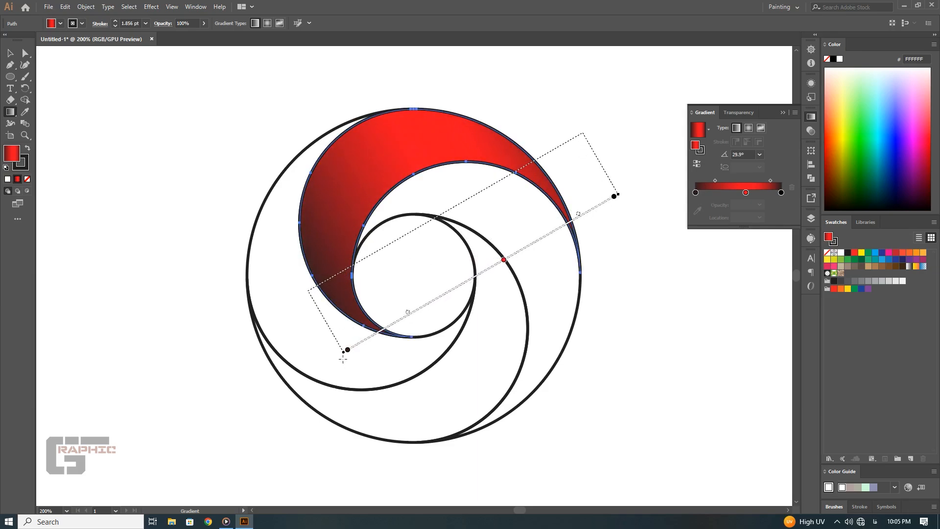
mouse_move(329, 350)
mouse_down()
mouse_move(394, 373)
mouse_move(608, 168)
mouse_move(648, 152)
mouse_up()
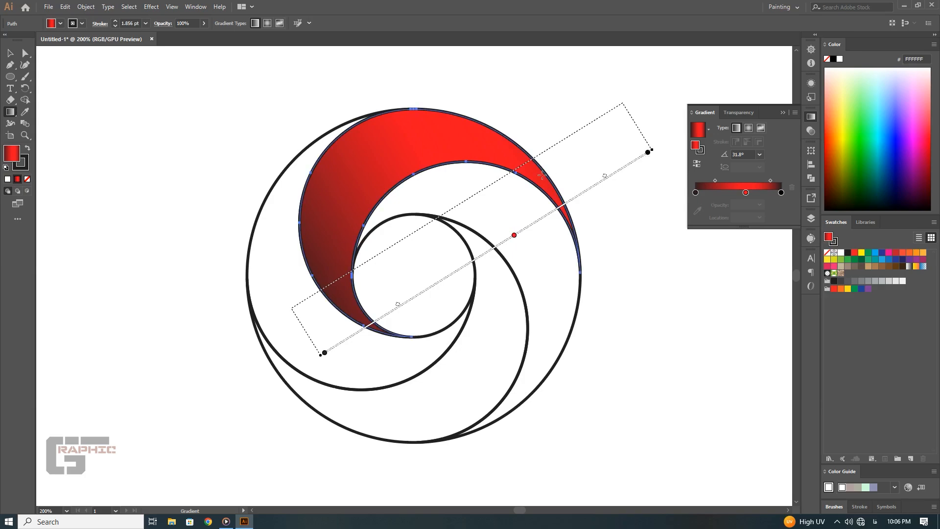
click(10, 53)
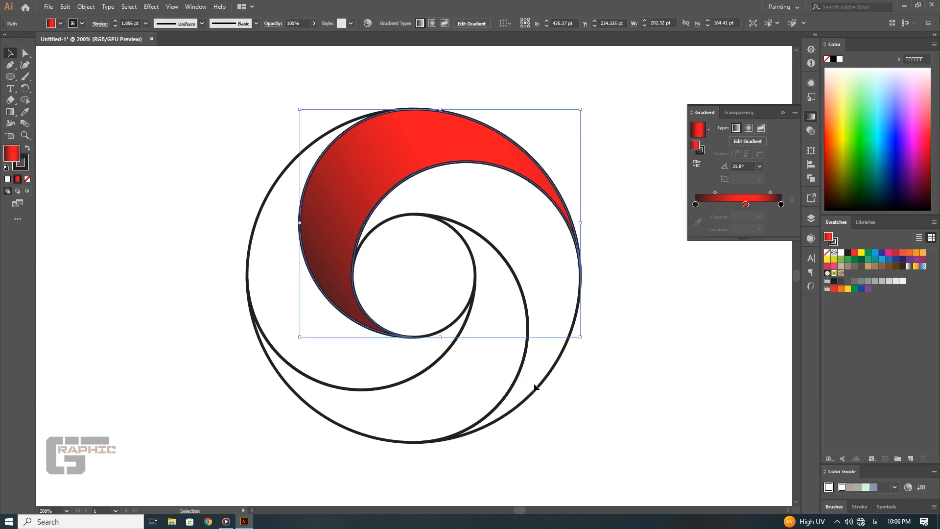
Step: Copy the top crescent's gradient onto the right crescent with the Eyedropper and redraw it diagonally downward at about -65.3°
click(539, 389)
click(25, 112)
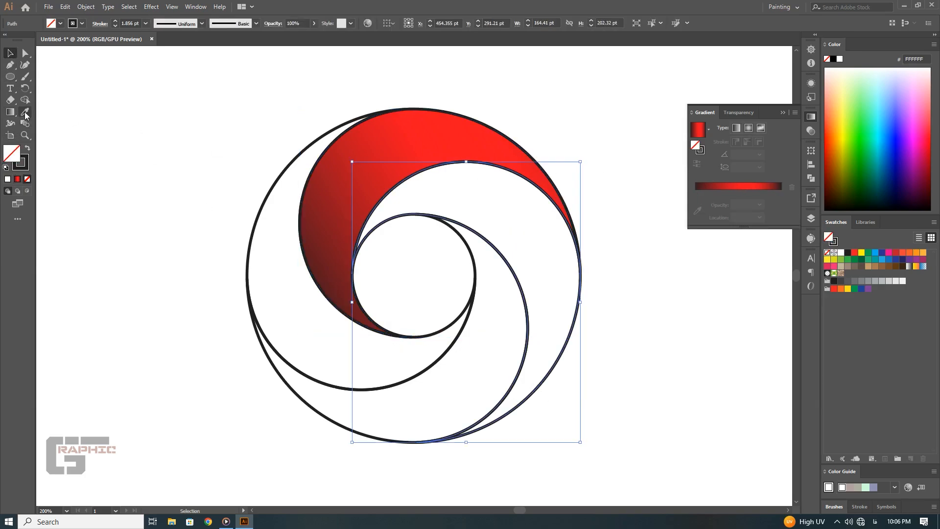
click(343, 197)
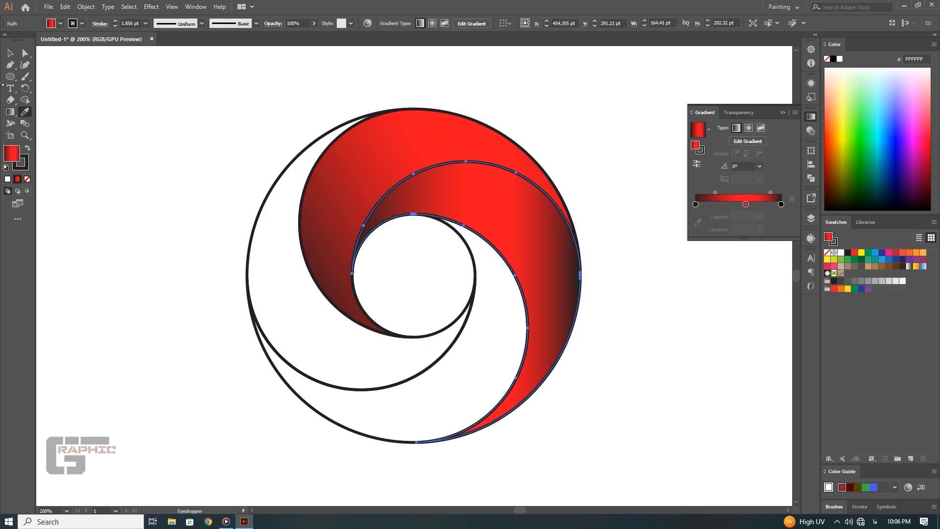
click(10, 52)
click(10, 112)
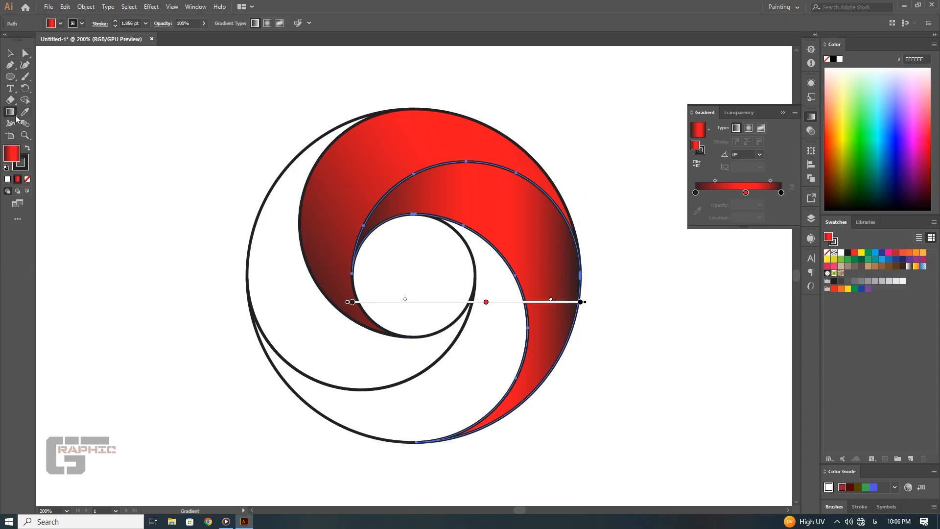
mouse_move(373, 190)
mouse_down()
mouse_move(505, 352)
mouse_move(497, 494)
mouse_move(500, 466)
mouse_up()
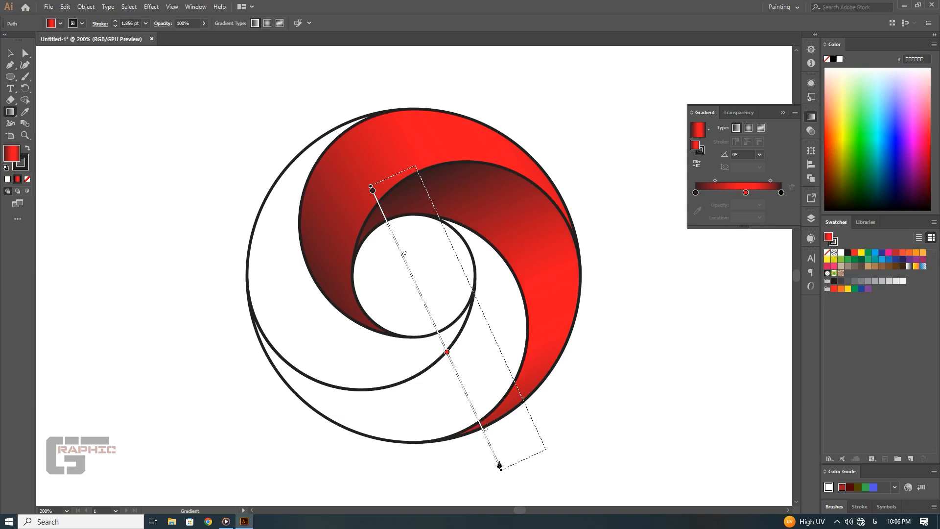
click(10, 53)
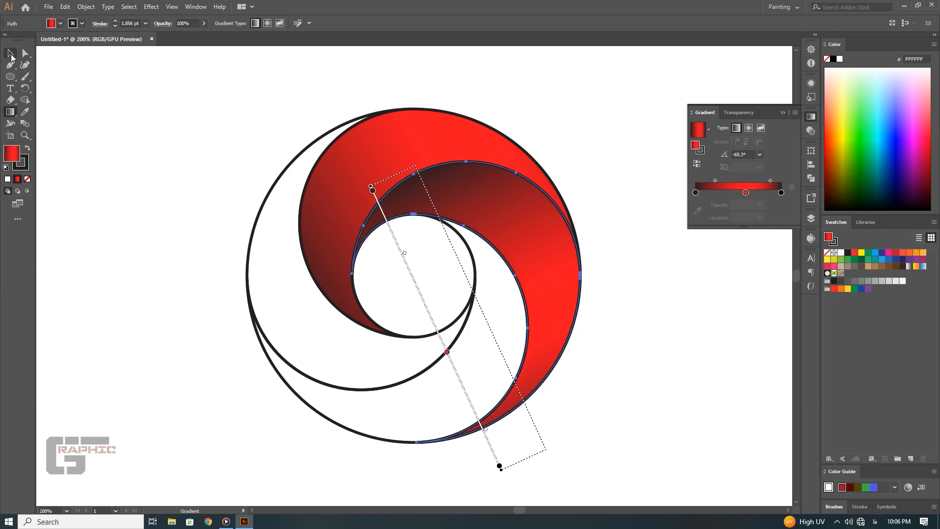
Step: Copy the dark-red-dark gradient onto the unfilled bottom and left crescents with the Eyedropper
click(319, 417)
key(i)
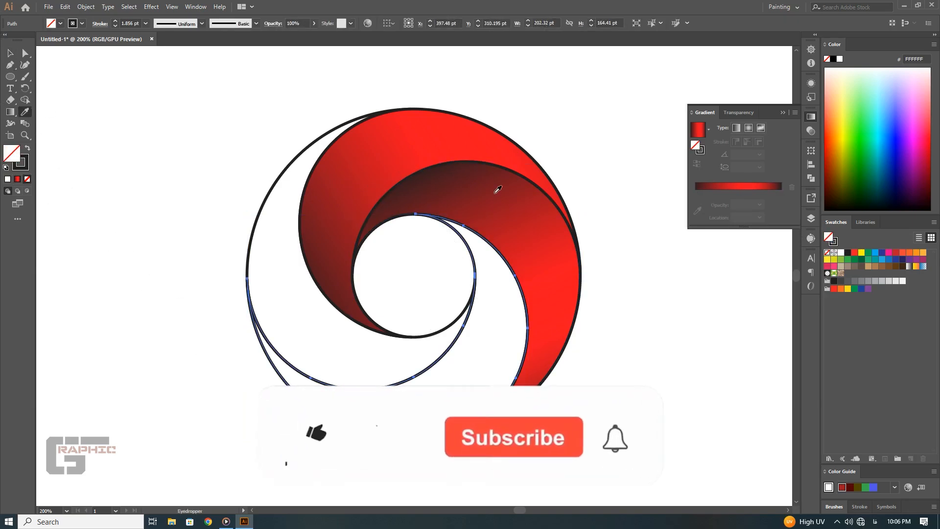
click(495, 189)
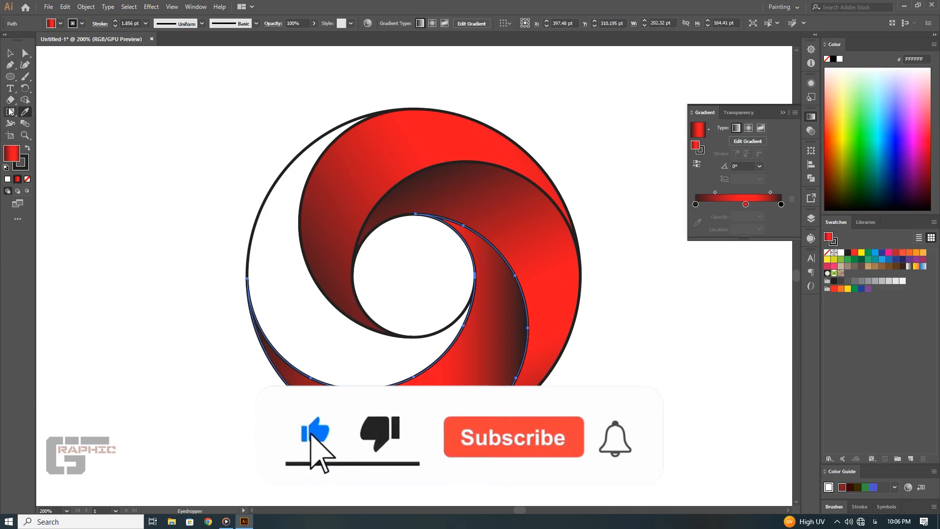
click(10, 53)
click(253, 237)
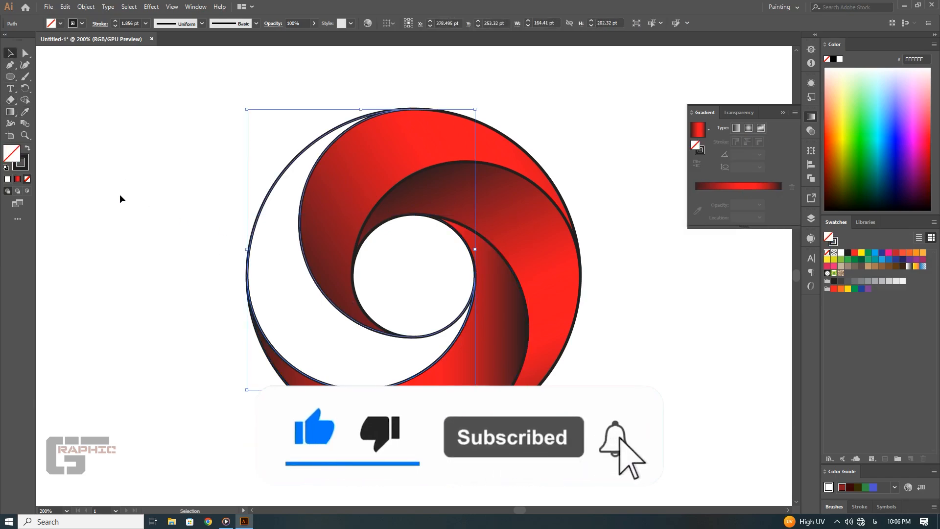
click(25, 112)
click(421, 194)
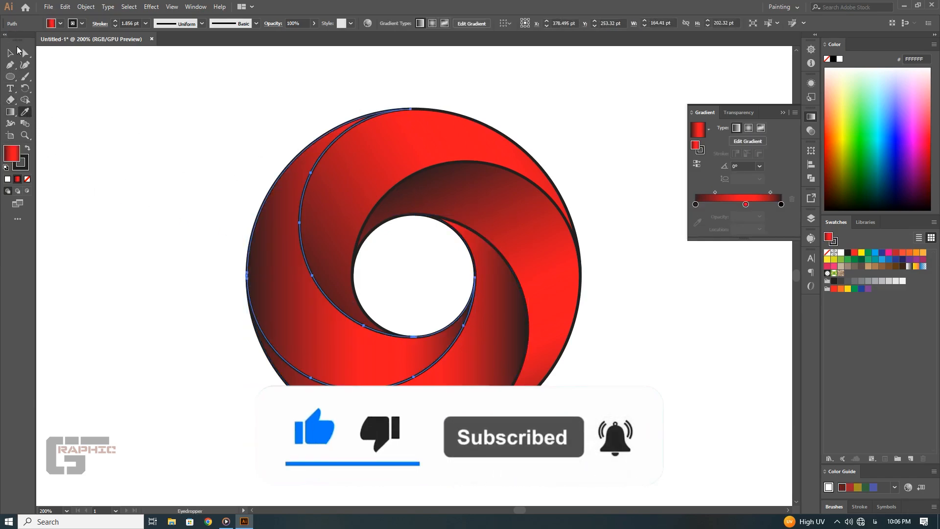
Step: Redraw the bottom crescent's gradient diagonally from its upper-right end to beyond the lower-left edge of the swirl
click(13, 53)
click(510, 378)
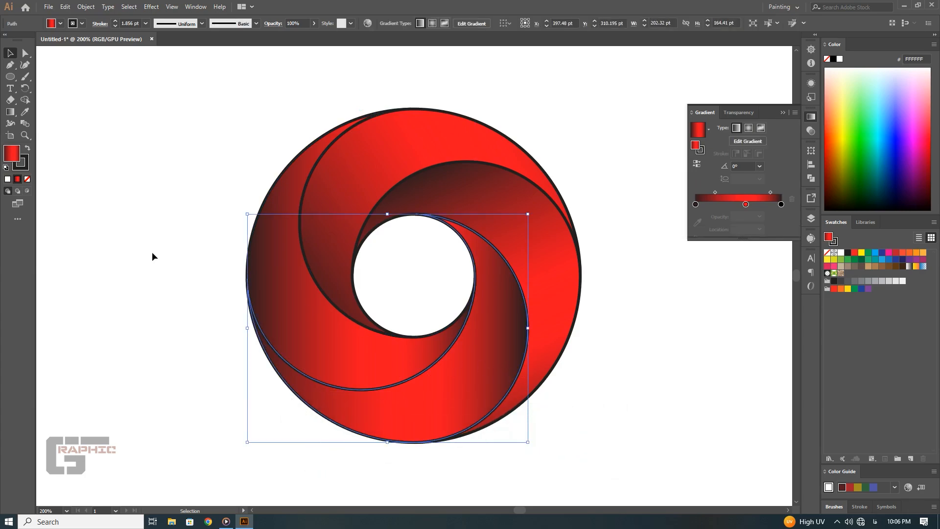
key(g)
drag(483, 229, 212, 433)
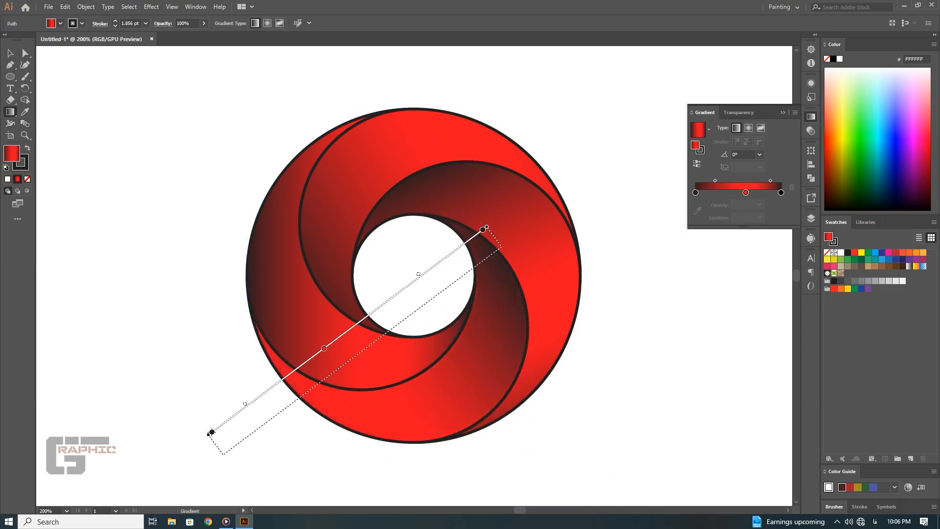
click(10, 53)
Step: Redraw the left crescent's gradient from its lower-right end to beyond the swirl's upper-left edge, at an angle of about 138.3°
click(319, 315)
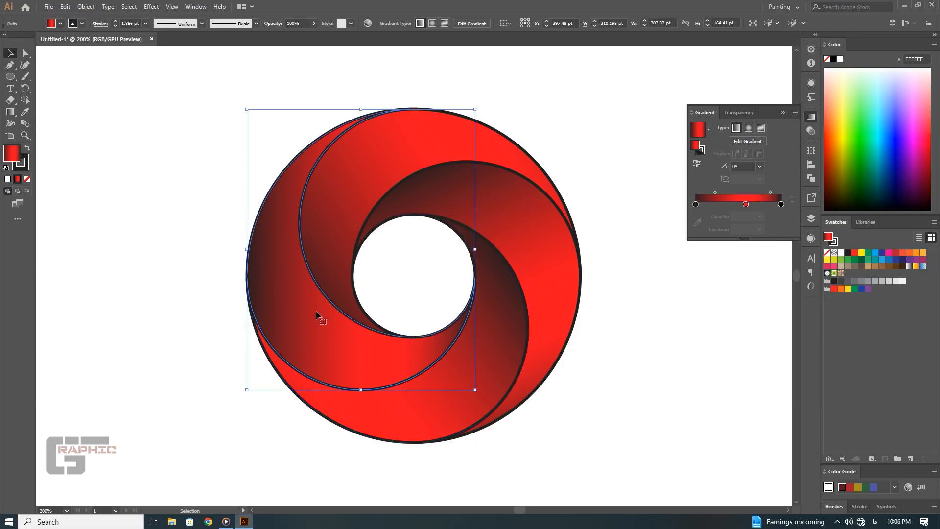
click(10, 112)
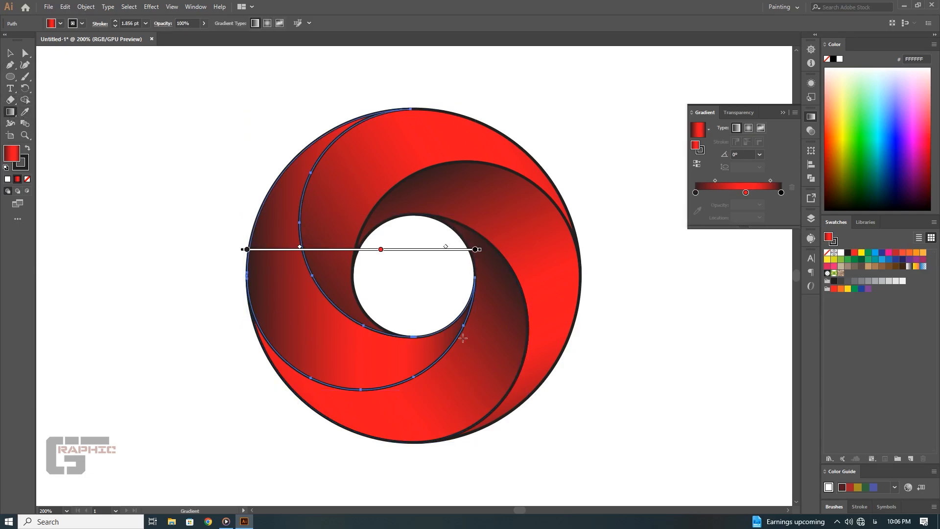
mouse_move(462, 338)
mouse_down()
mouse_move(315, 325)
mouse_move(198, 181)
mouse_move(212, 132)
mouse_move(223, 130)
mouse_up()
key(v)
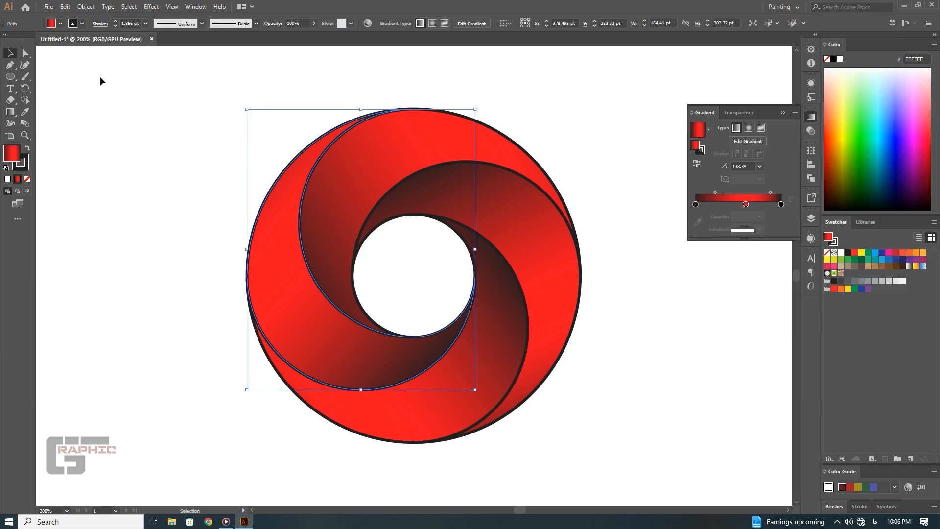
Step: Redraw the top crescent's gradient diagonally at an angle of about 27.6° and deselect it
key(g)
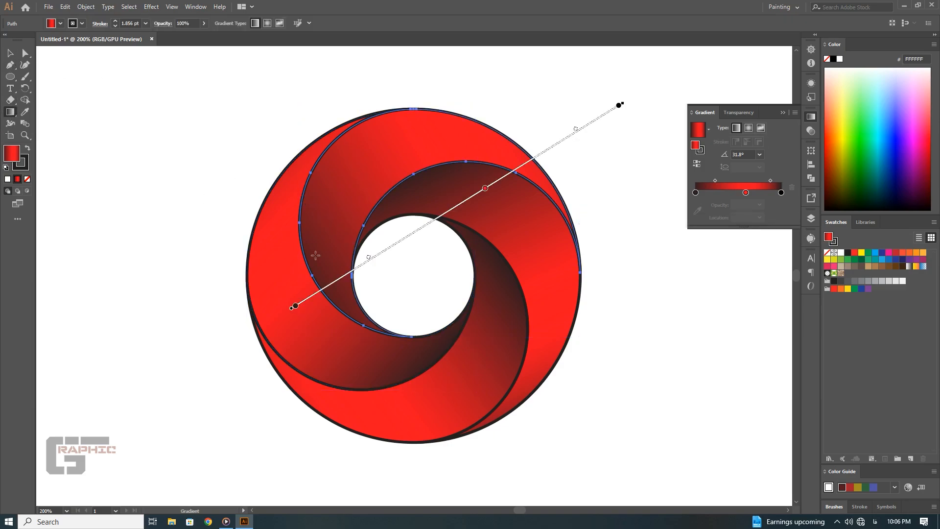
mouse_move(330, 312)
mouse_down()
mouse_move(399, 209)
mouse_move(556, 132)
mouse_move(604, 119)
mouse_move(590, 127)
mouse_move(610, 165)
mouse_up()
click(140, 207)
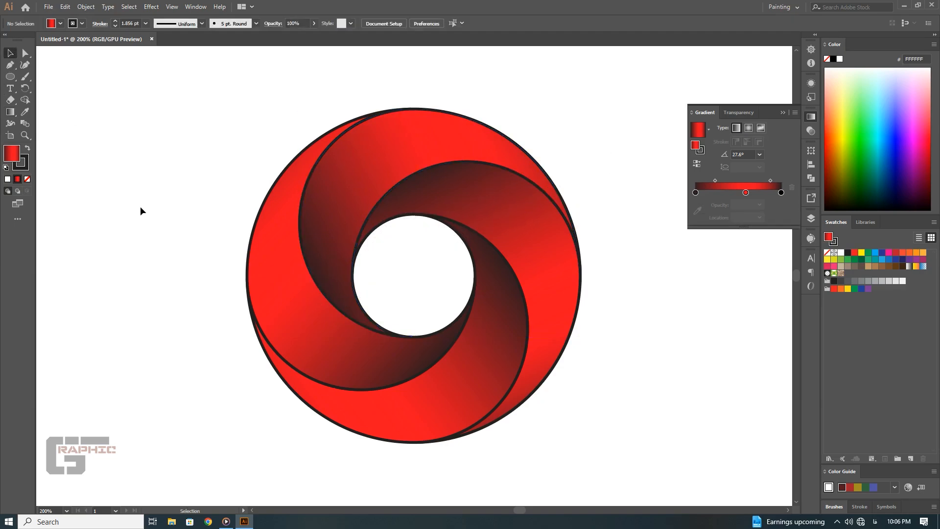
Step: Select all four crescents, remove their strokes, and deselect them
key(ctrl+minus)
key(ctrl+minus)
drag(535, 204, 338, 328)
click(28, 179)
click(163, 235)
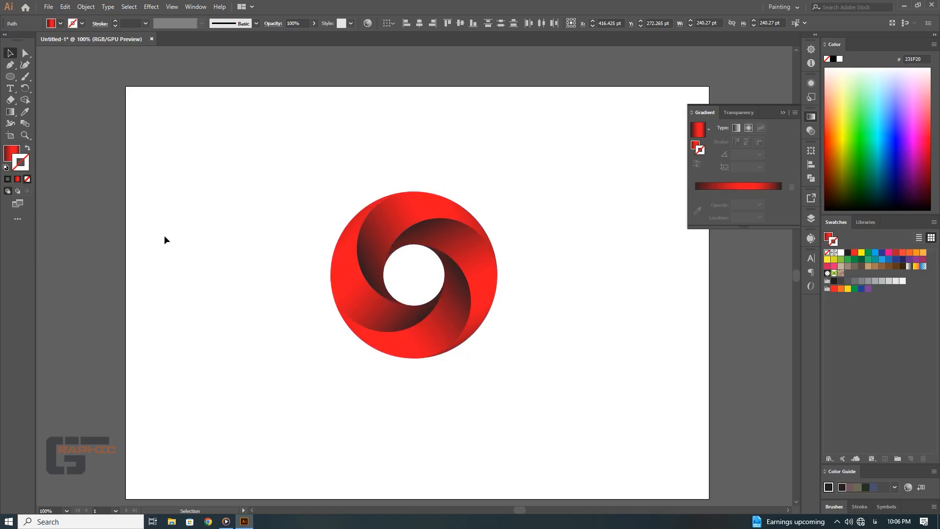
Step: Examine the crescents' edges and gradient shading up close and at a reduced size
key(ctrl+plus)
key(ctrl+plus)
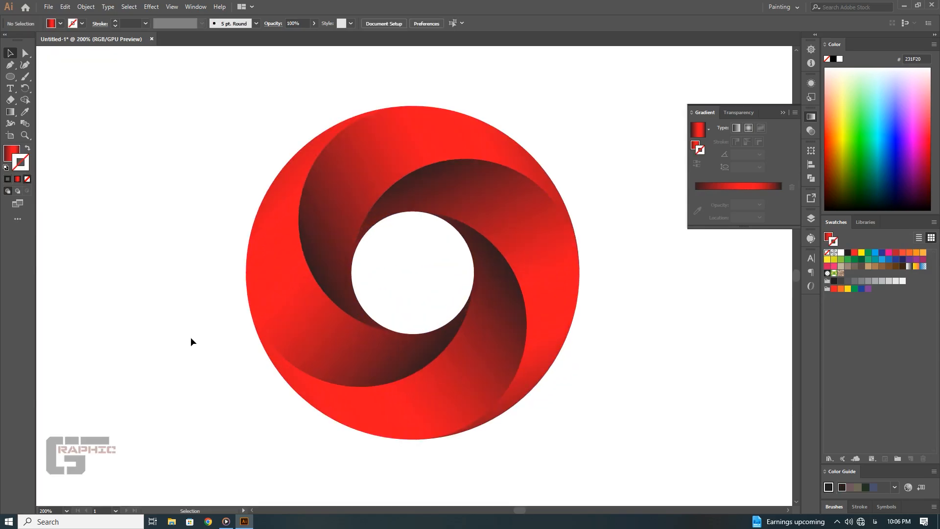
key(ctrl+plus)
key(ctrl+plus)
key(ctrl+plus)
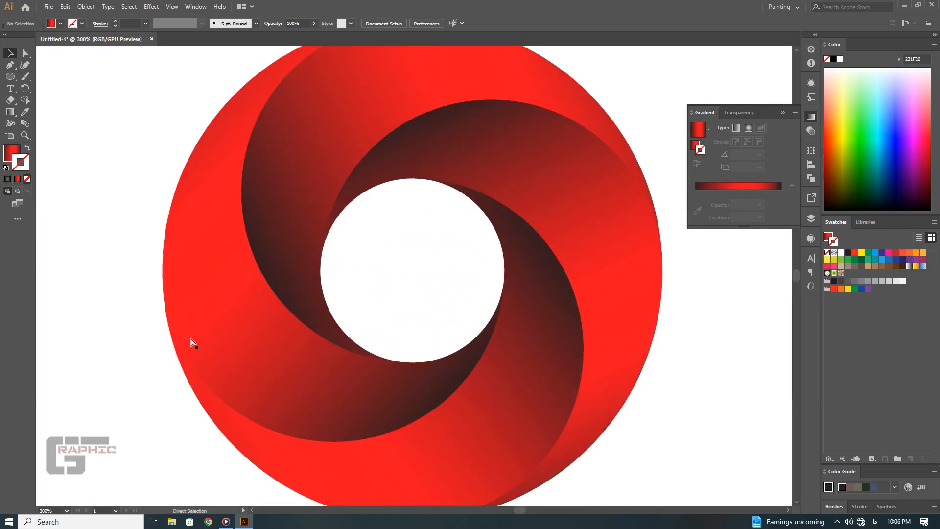
key(ctrl+minus)
key(ctrl+minus)
key(ctrl+minus)
key(ctrl+minus)
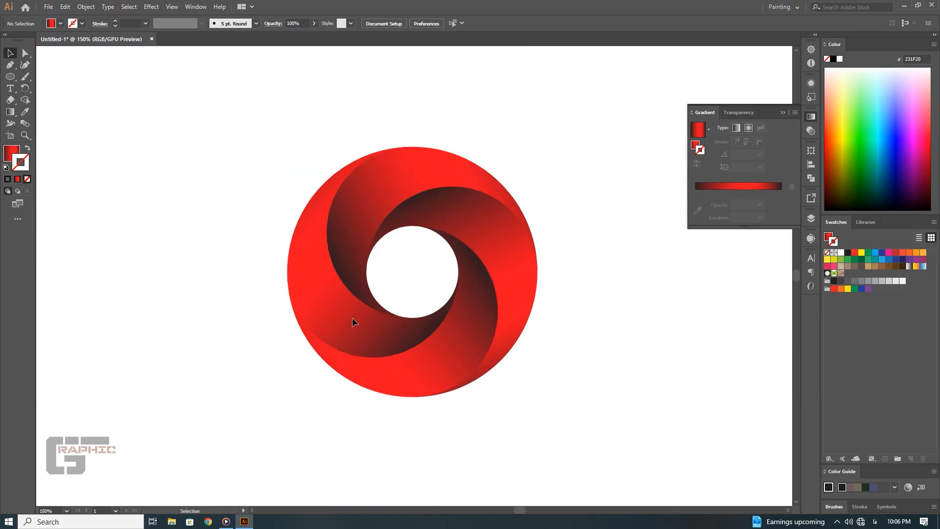
Step: Move both gradient midpoints of the left crescent closer to its red stop to widen the dark shading at the ends
click(351, 318)
click(11, 115)
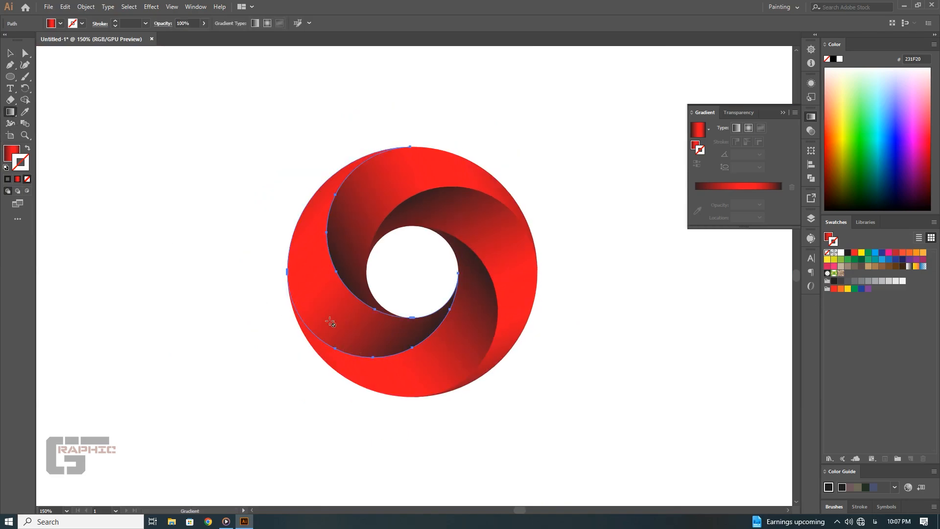
click(19, 156)
drag(410, 282, 393, 263)
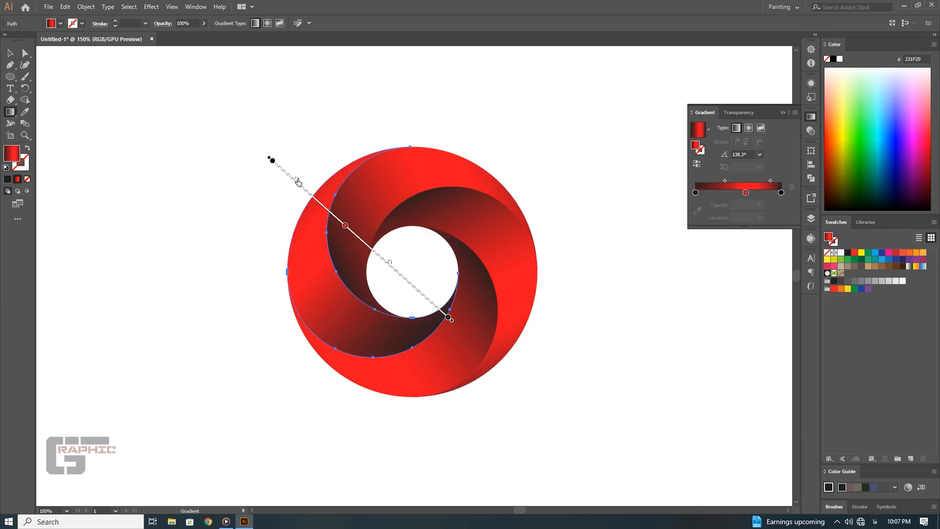
mouse_move(297, 179)
mouse_down()
mouse_move(337, 205)
mouse_move(314, 194)
mouse_up()
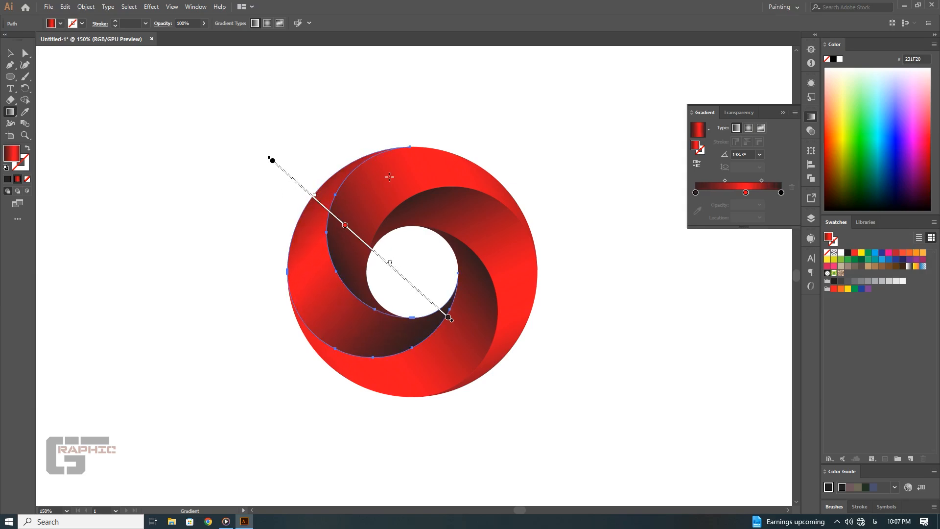
click(9, 53)
Step: Move the second gradient midpoint of the right and bottom crescents closer to the red stop, to 54.73% on the bottom one
click(433, 177)
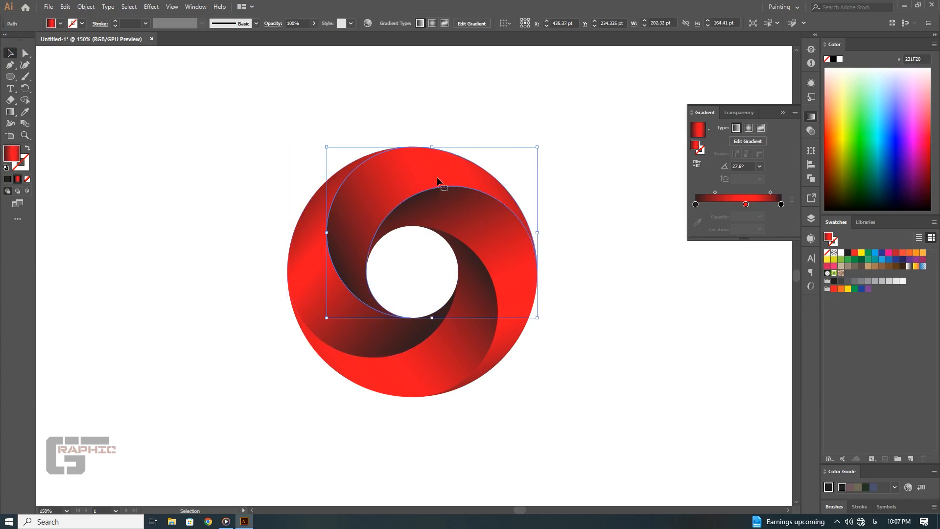
drag(771, 192, 758, 192)
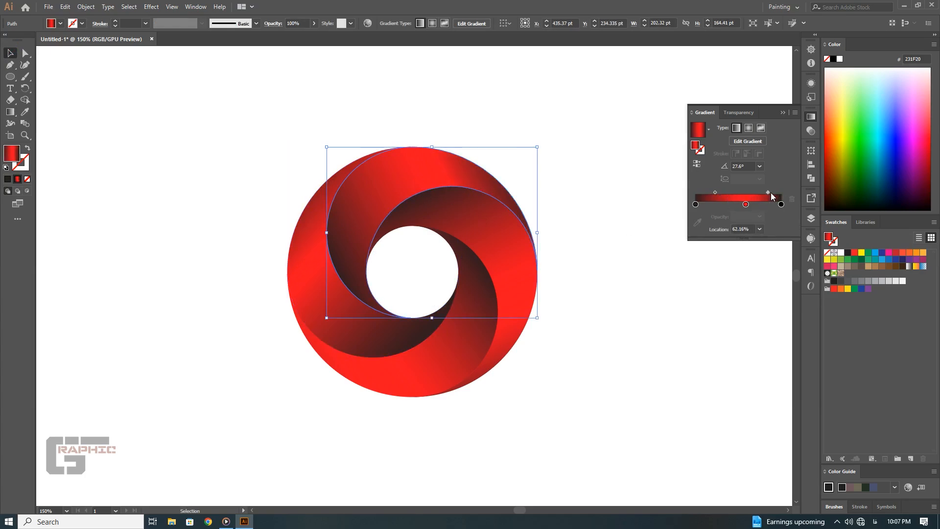
click(498, 255)
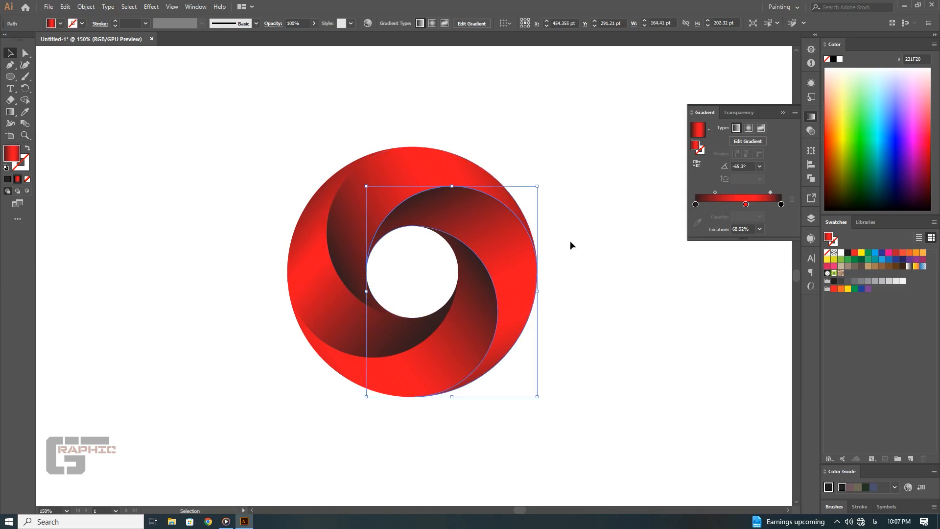
mouse_move(769, 192)
mouse_down()
mouse_move(757, 195)
mouse_move(766, 195)
mouse_up()
click(460, 346)
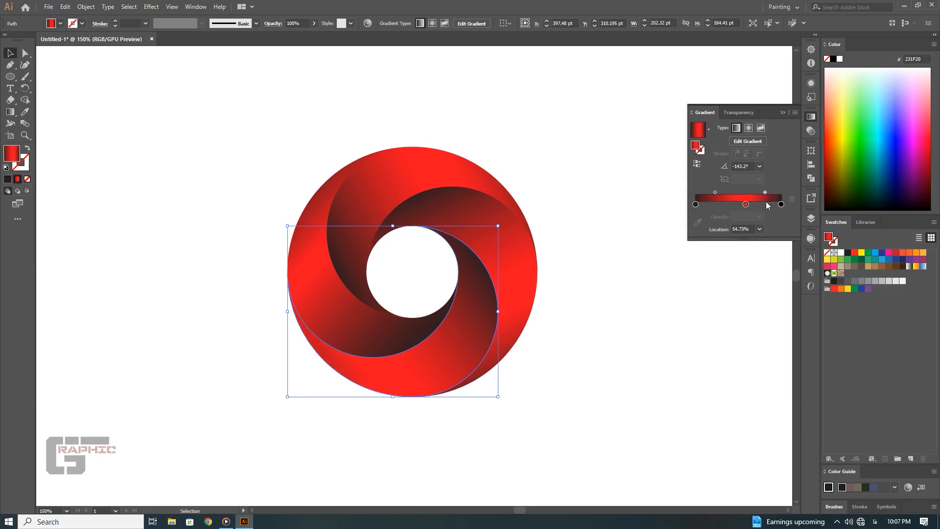
drag(768, 199, 764, 198)
Step: Set the second gradient midpoint of the top crescent to 52.7% and deselect it
click(317, 257)
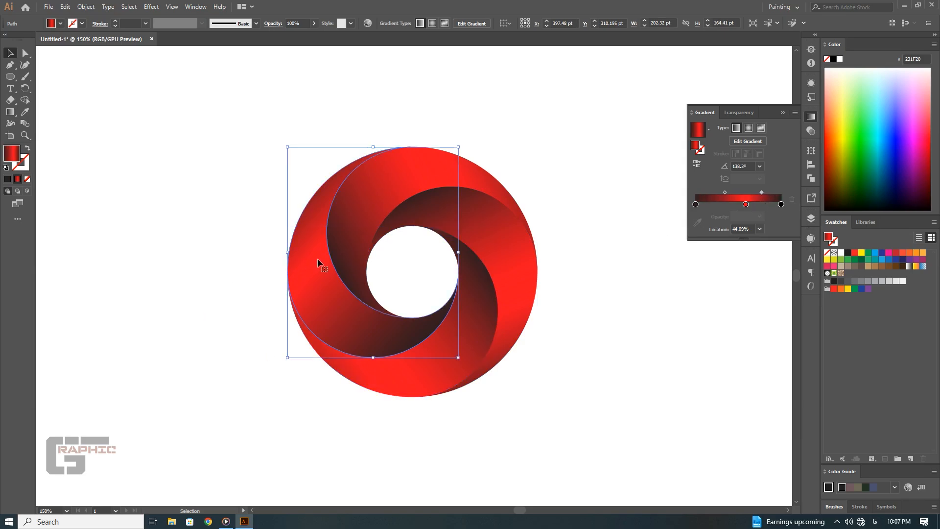
click(424, 175)
drag(770, 192, 766, 196)
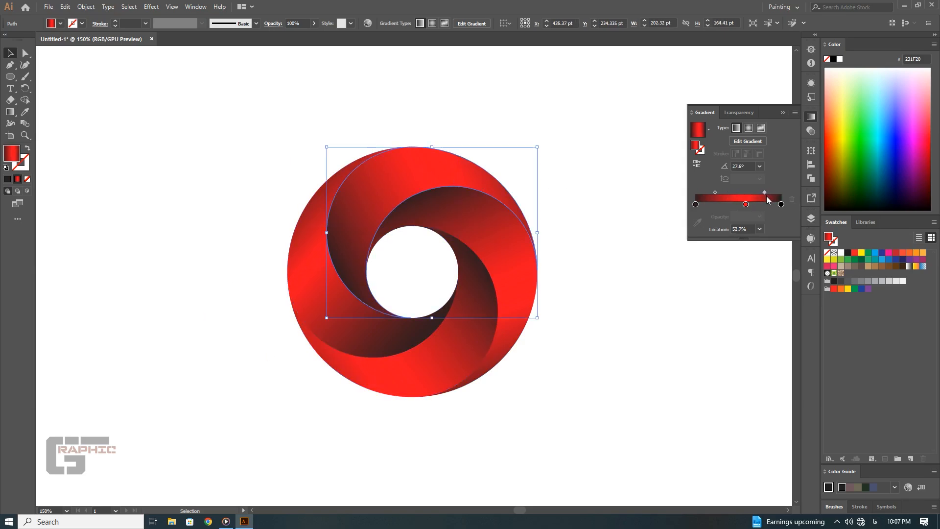
click(621, 130)
Step: Select all four crescents and scale the logo up proportionally from its centre to about 425 × 425 pt, then deselect it
drag(566, 313, 612, 253)
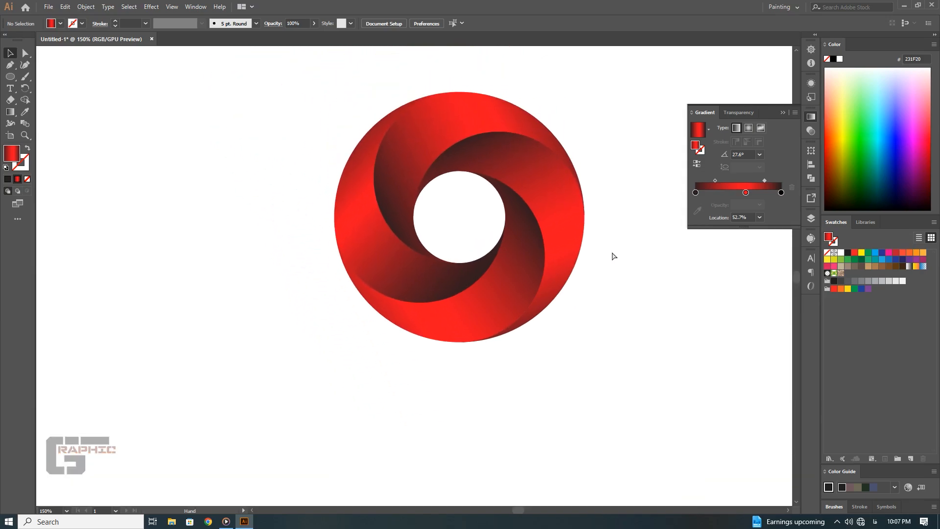
key(ctrl+minus)
key(ctrl+minus)
drag(546, 188, 398, 353)
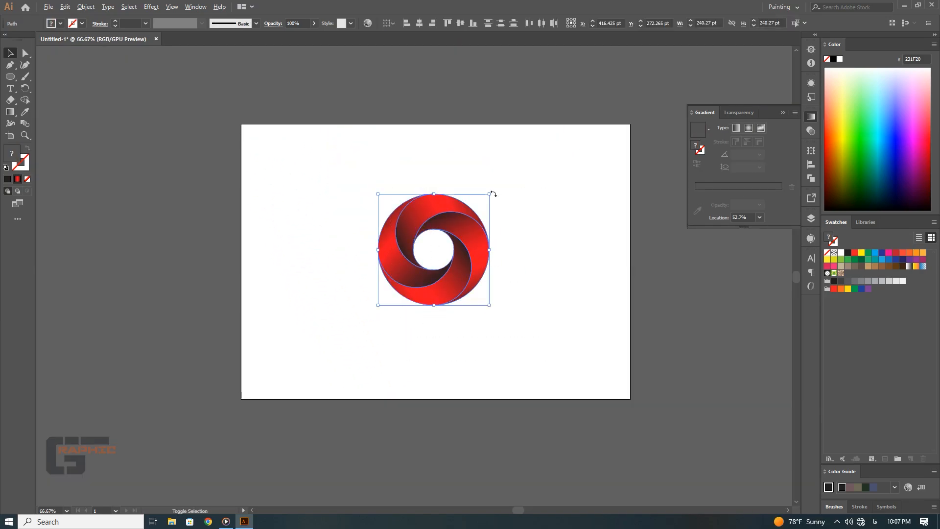
drag(491, 194, 623, 151)
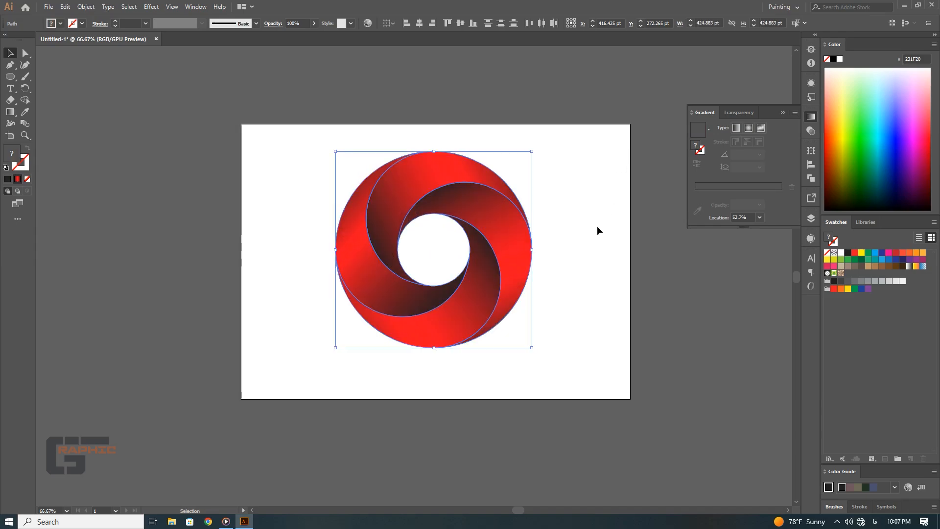
click(586, 184)
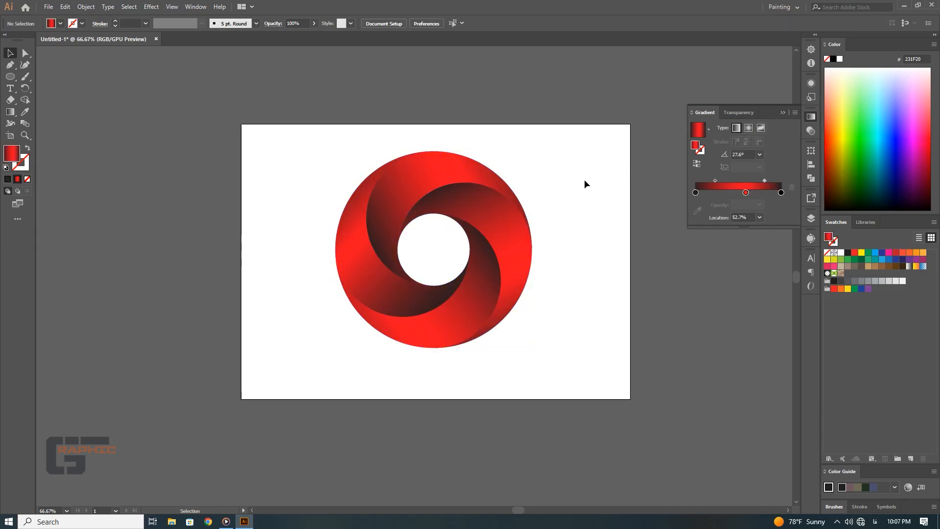
Step: Redraw the left crescent's gradient at an angle of about 106.3° and move both midpoints away from the red stop
click(371, 302)
key(g)
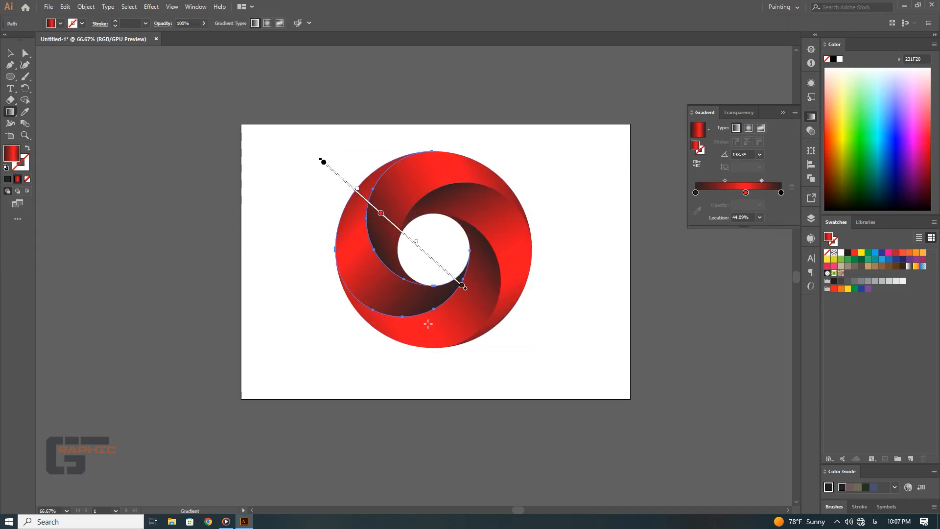
mouse_move(429, 324)
mouse_down()
mouse_move(357, 210)
mouse_move(363, 162)
mouse_move(378, 148)
mouse_up()
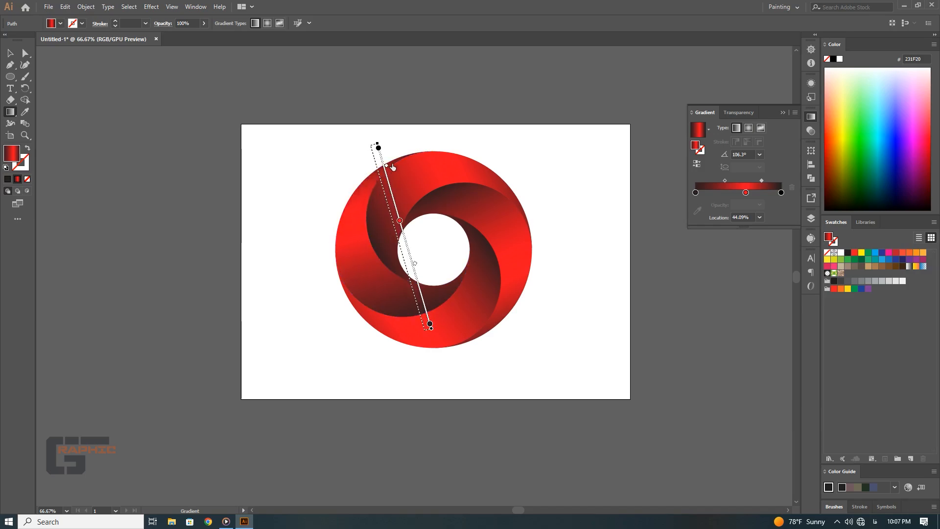
drag(390, 188, 386, 171)
drag(415, 265, 420, 292)
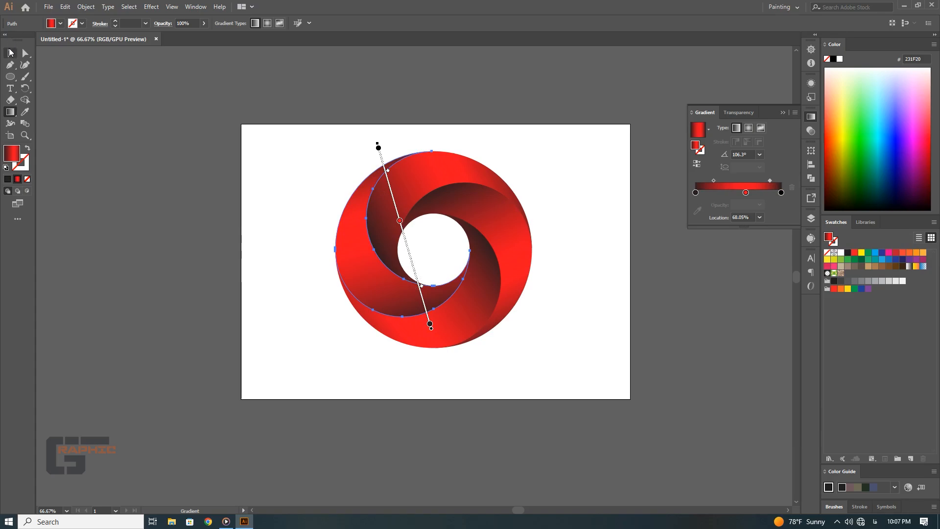
key(v)
click(202, 249)
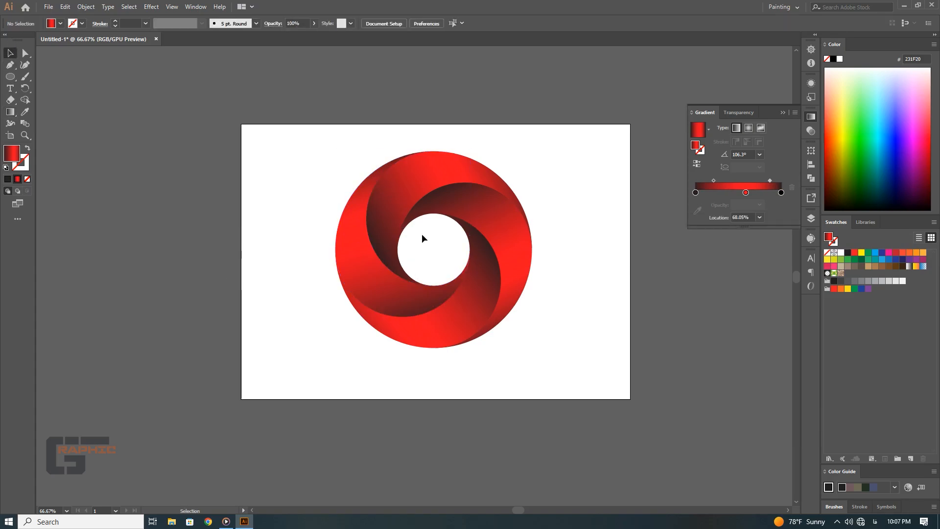
Step: Move the left crescent's inner gradient midpoint back toward the red stop to deepen the dark shading, leaving nothing selected
click(375, 270)
click(10, 112)
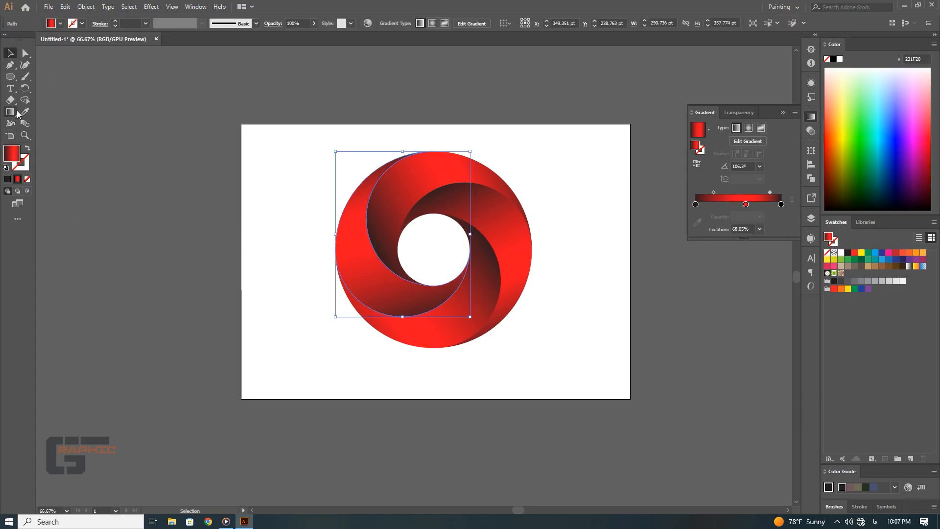
drag(415, 288, 411, 272)
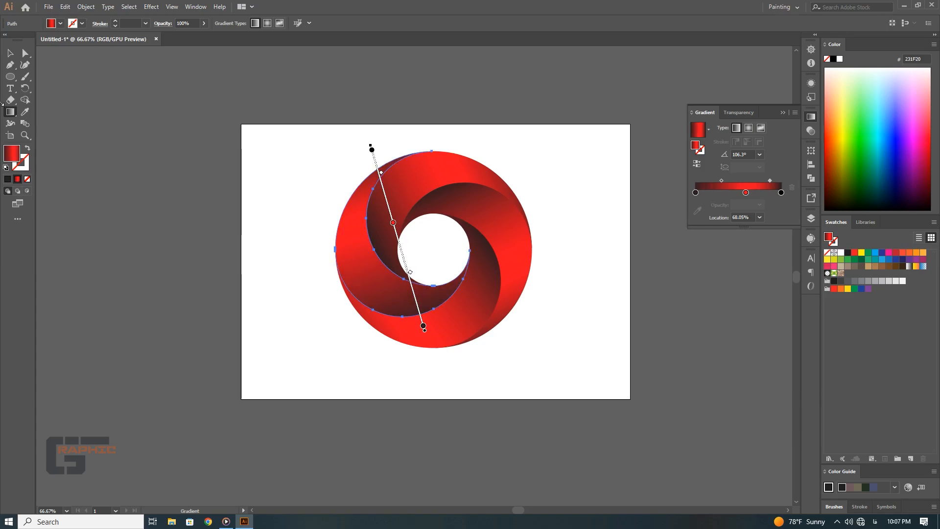
click(11, 53)
click(466, 325)
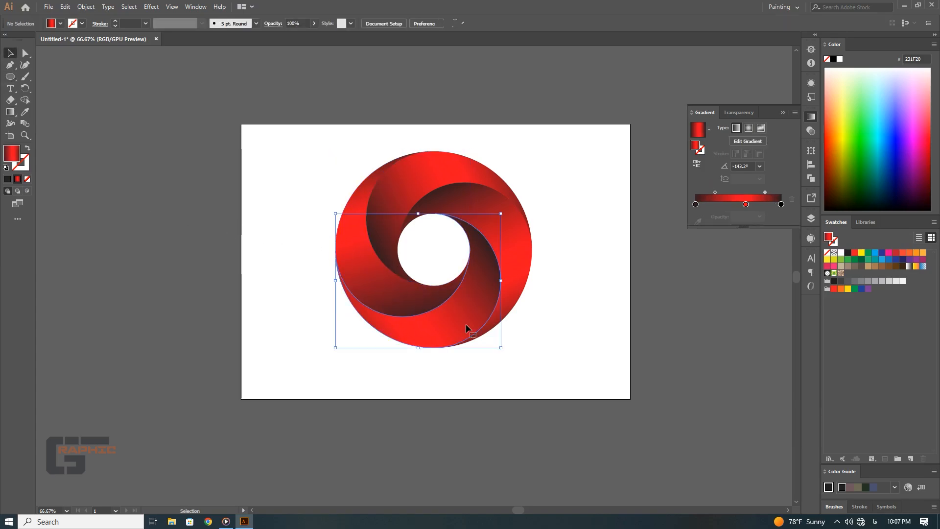
click(404, 404)
Step: Draw a flat ellipse of about 378 × 19 pt and place it centred under the logo's lower edge
click(11, 77)
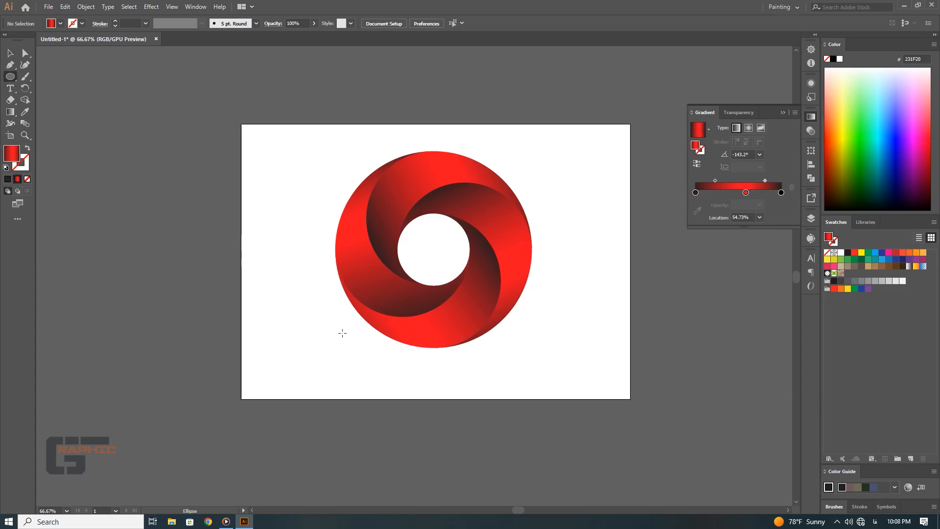
drag(363, 347, 538, 356)
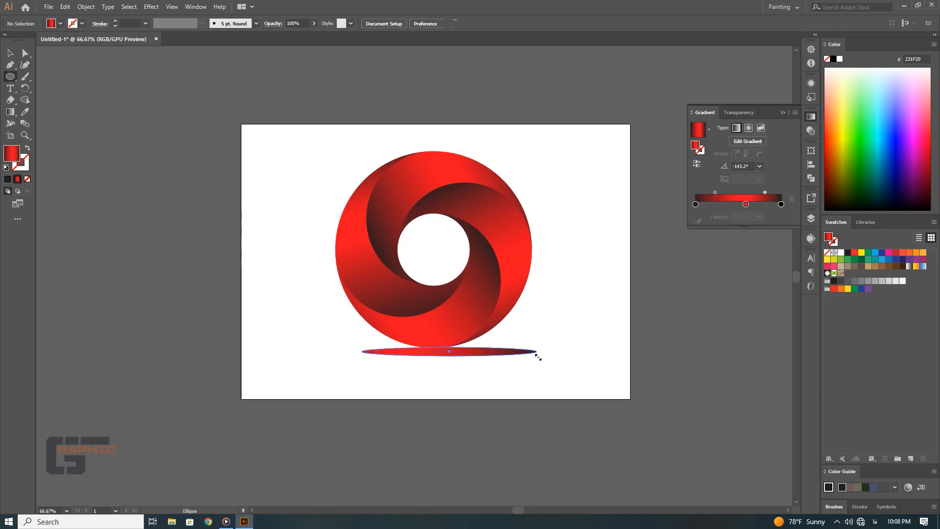
key(v)
drag(480, 352, 462, 352)
Step: Fill the flat ellipse with black and send it to the back, behind the crescents
click(848, 252)
right_click(462, 351)
mouse_move(493, 304)
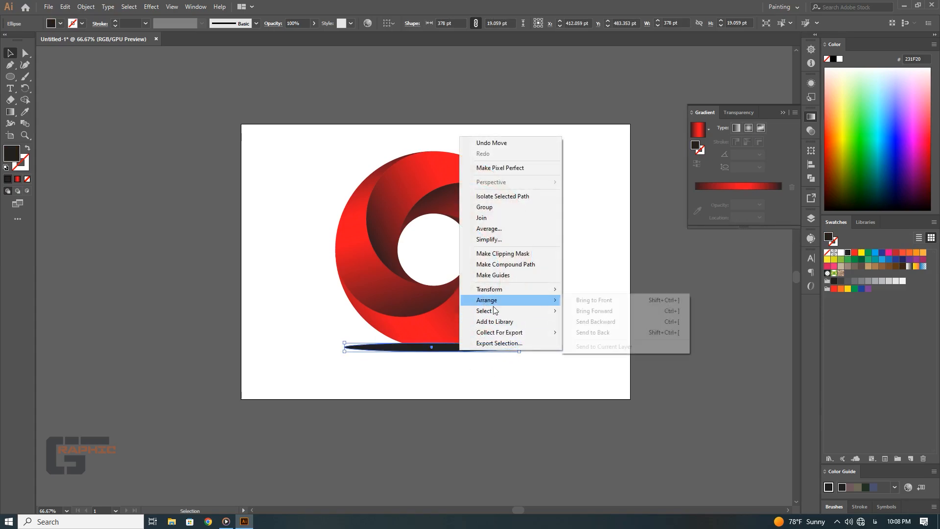
click(574, 334)
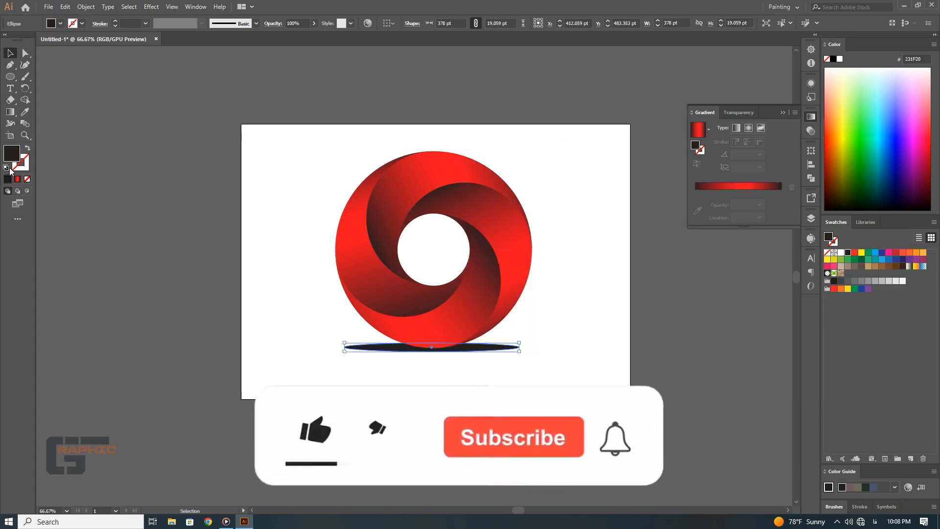
Step: Lower the black ellipse's opacity to 38% and apply a Gaussian Blur with a 15.2-pixel radius
click(314, 23)
drag(313, 35, 289, 36)
click(86, 6)
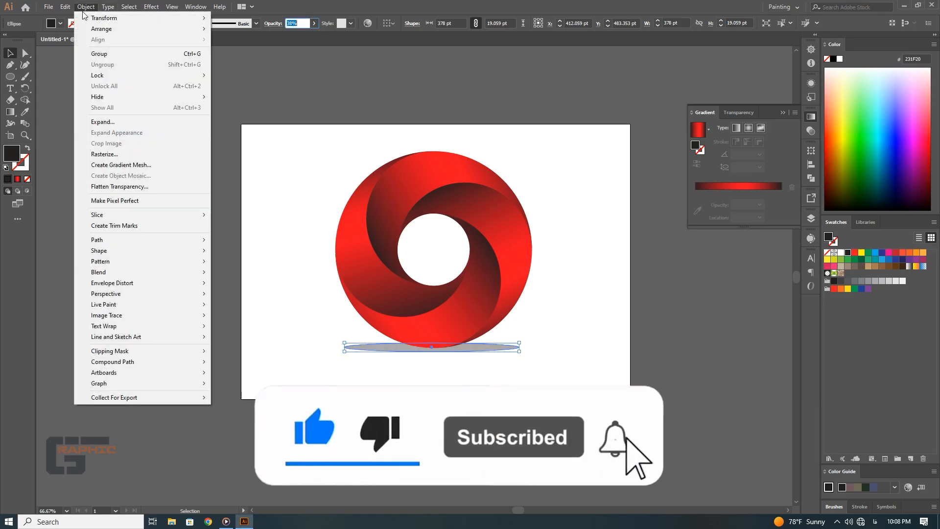
mouse_move(159, 9)
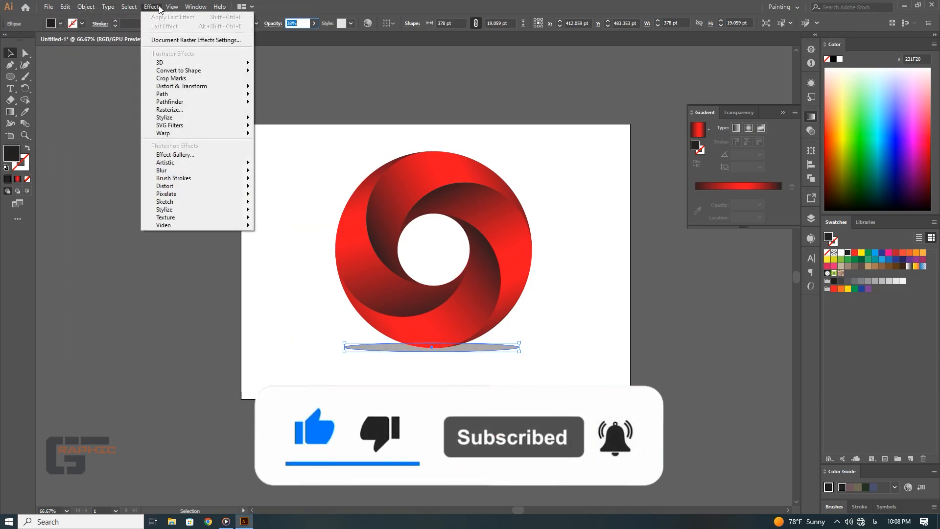
mouse_move(221, 170)
click(276, 171)
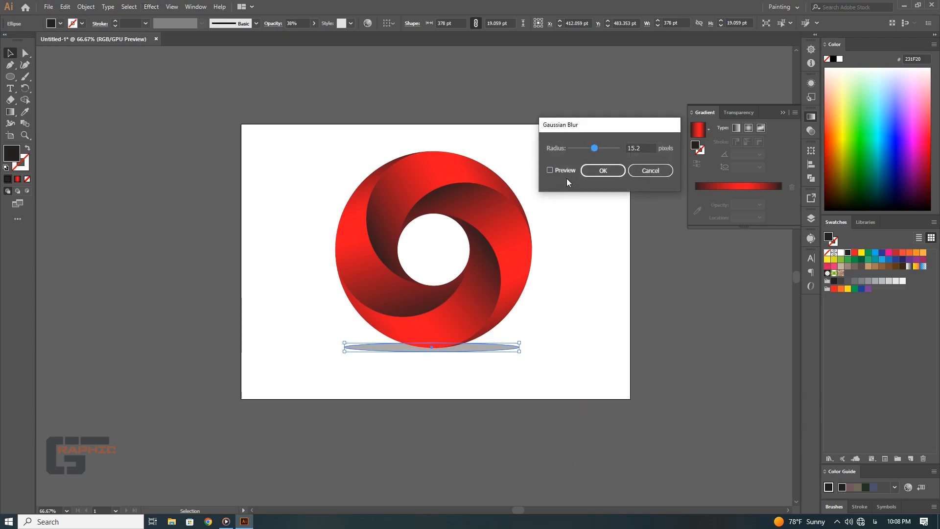
click(565, 170)
click(604, 170)
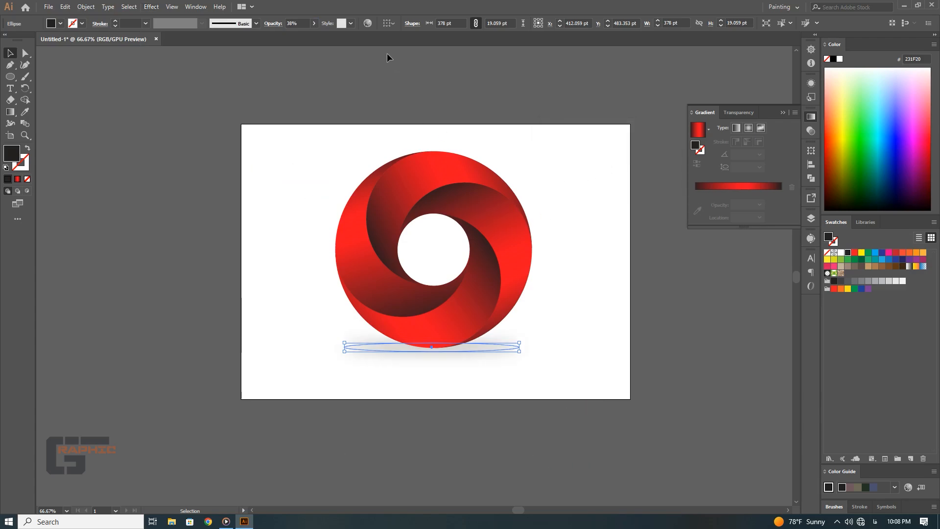
Step: Raise the blurred ellipse's opacity to 66% and deselect it
click(315, 23)
drag(300, 38, 300, 38)
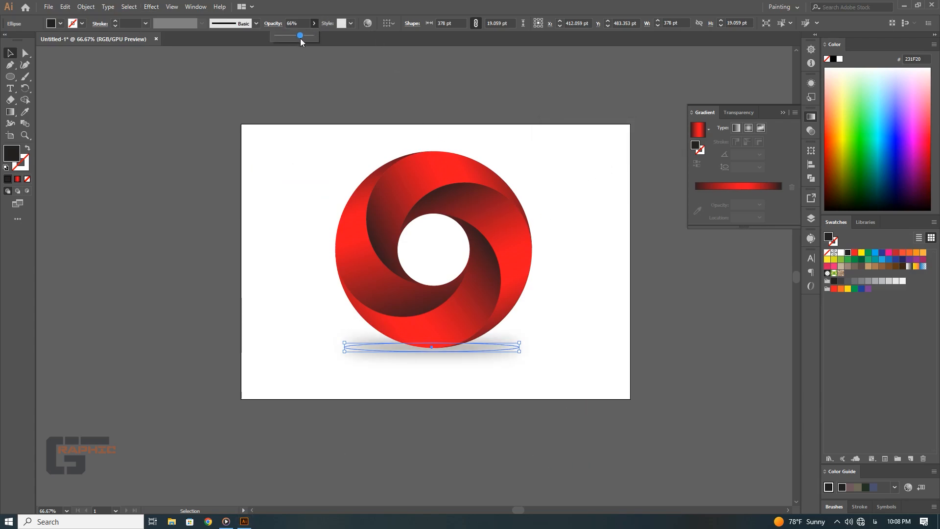
click(581, 230)
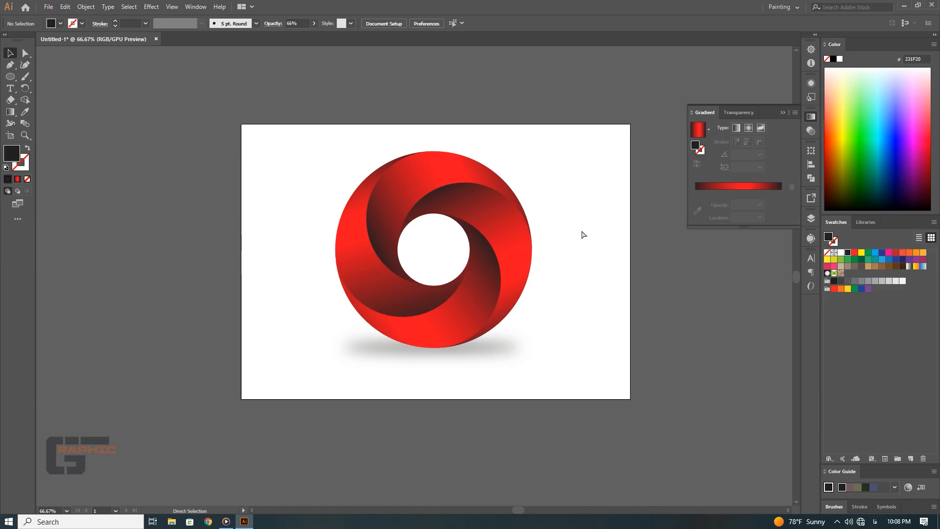
Step: Shift the shadow ellipse slightly down below the logo, set its opacity to 100% and deselect it
key(ctrl+1)
click(492, 392)
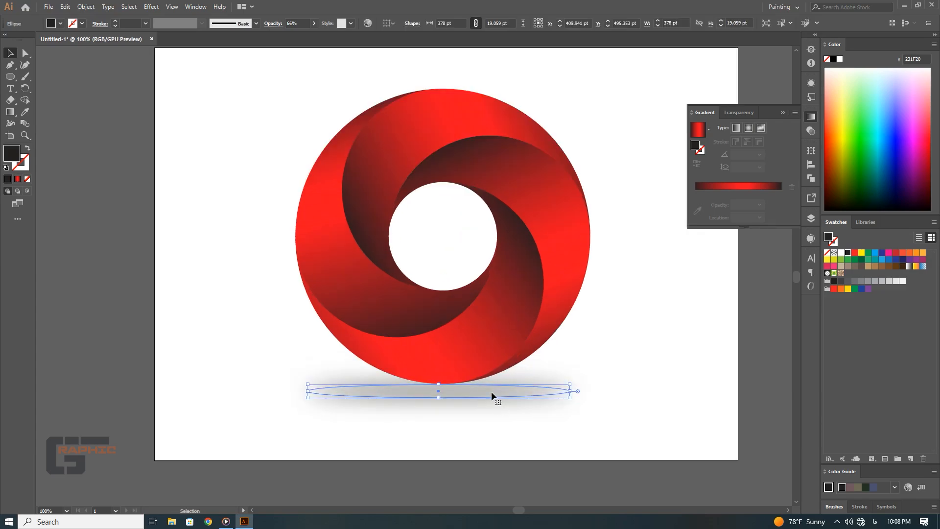
click(314, 22)
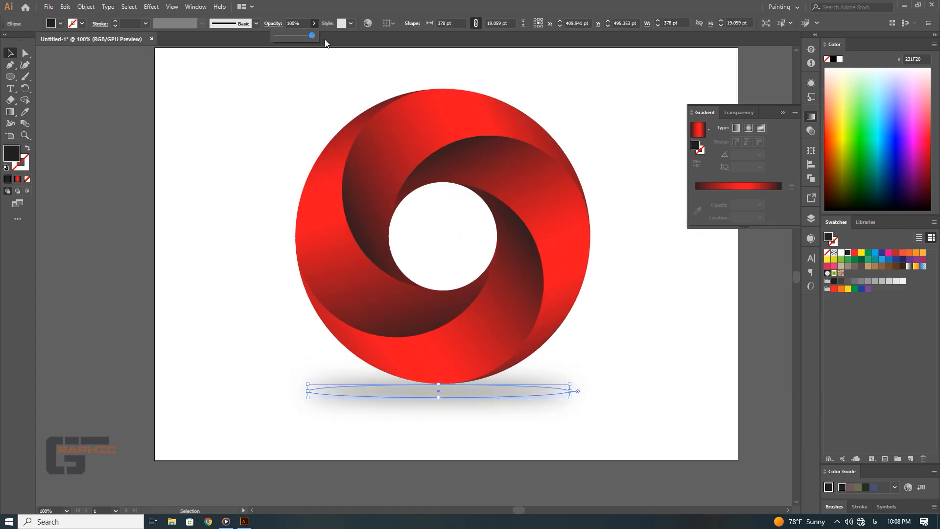
drag(325, 42, 316, 35)
click(606, 314)
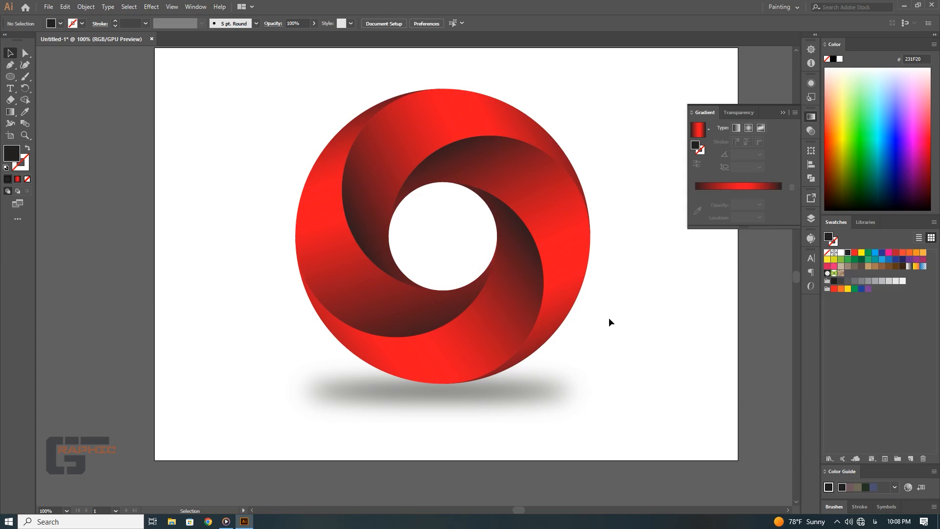
Step: Move the shadow ellipse slightly up to overlap the logo's lower edge and send it to the back
drag(471, 394, 471, 388)
click(514, 425)
click(477, 395)
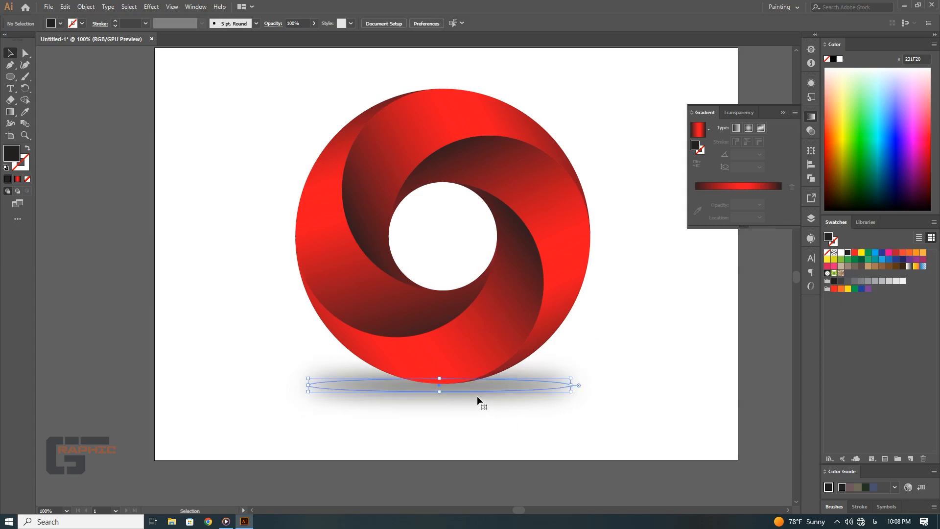
right_click(477, 396)
mouse_move(511, 351)
click(632, 378)
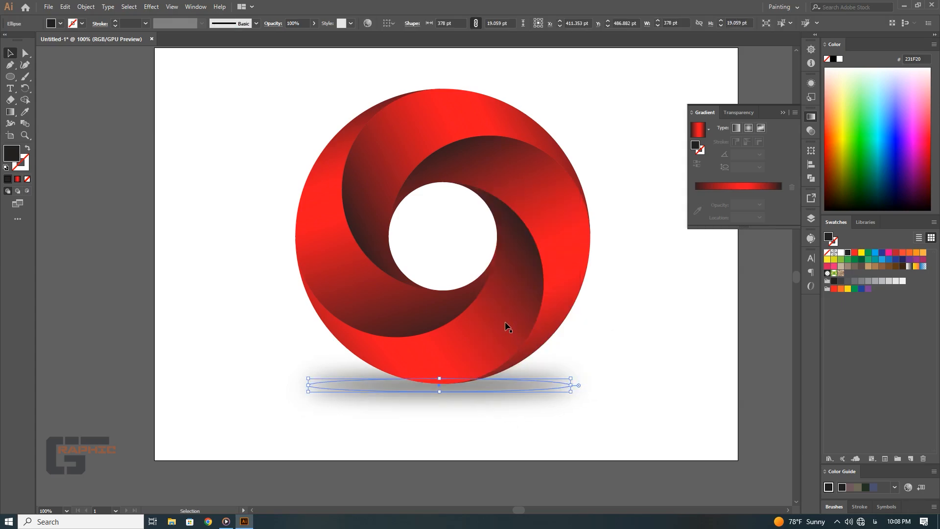
Step: Group the four crescents and move the logo slightly down onto its shadow
click(494, 331)
drag(598, 71, 299, 318)
key(v)
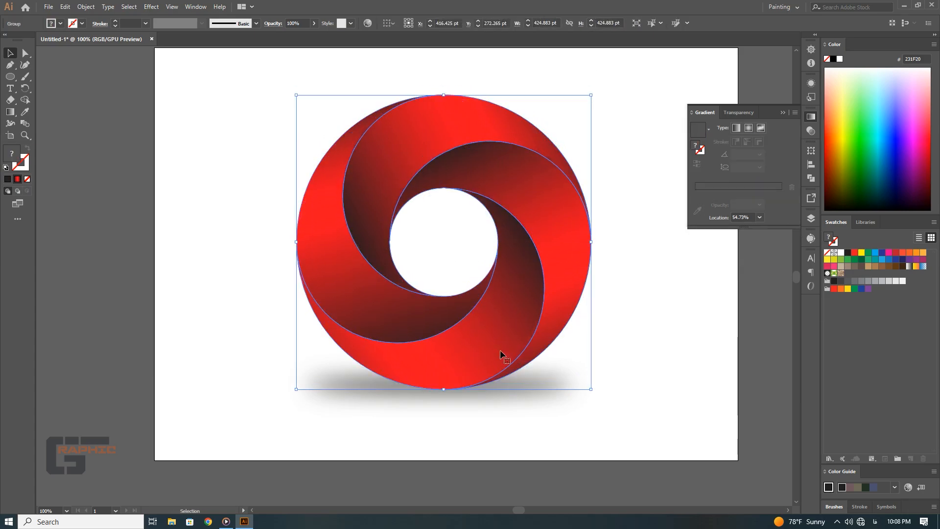
Step: Reduce the shadow ellipse's Gaussian Blur radius to 9.6 pixels and deselect it
click(534, 386)
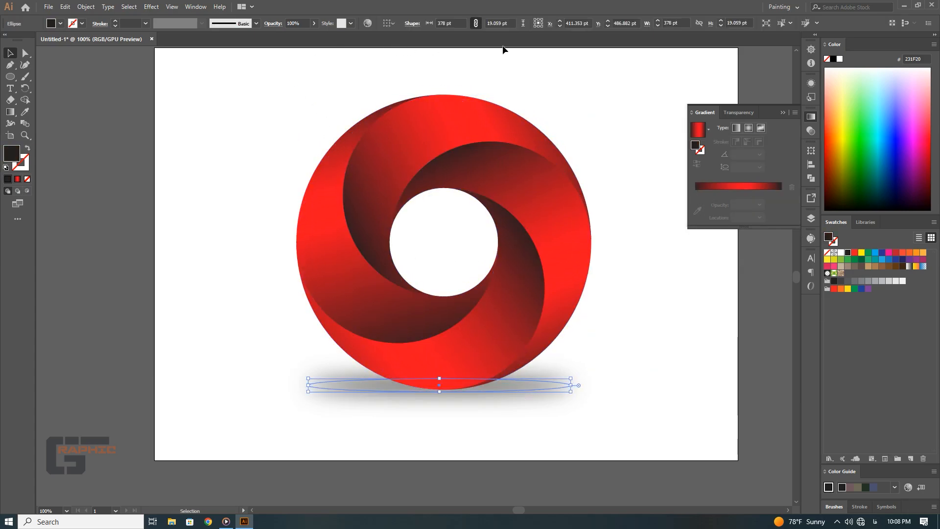
click(811, 84)
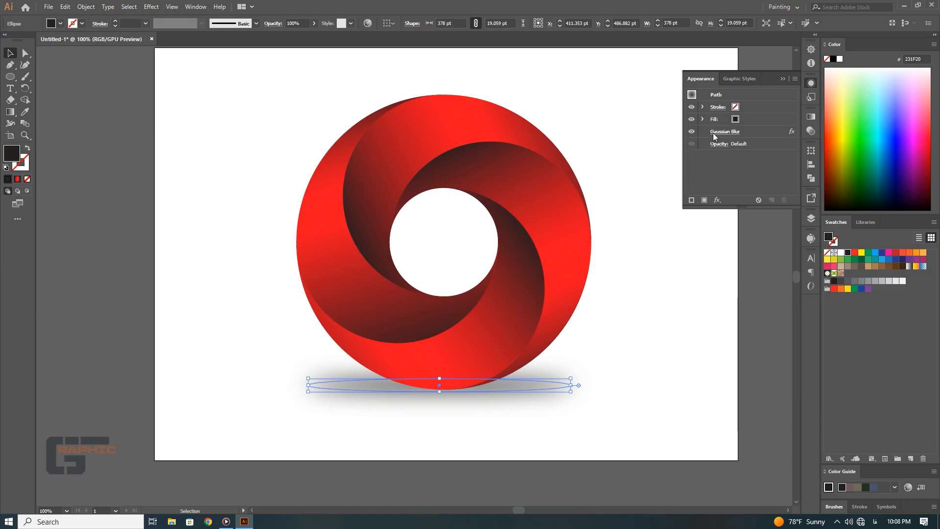
click(714, 132)
drag(584, 149, 592, 153)
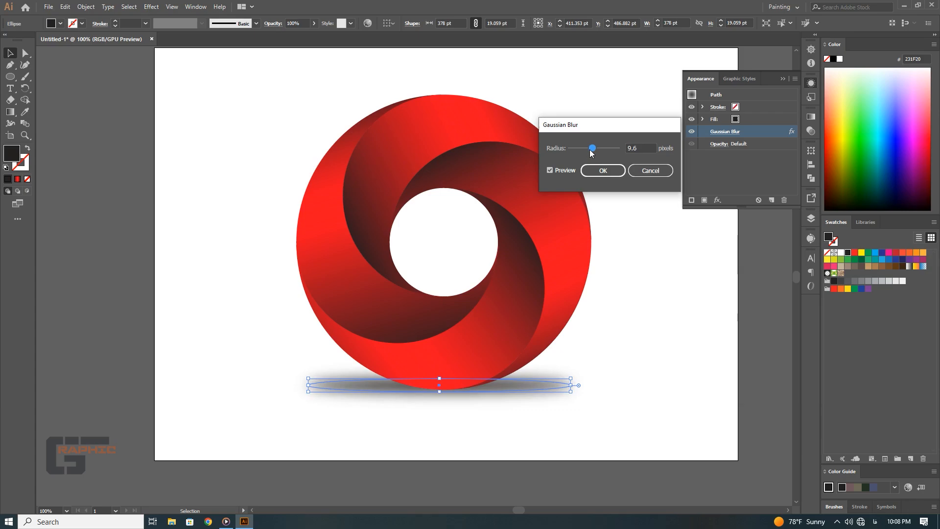
click(603, 171)
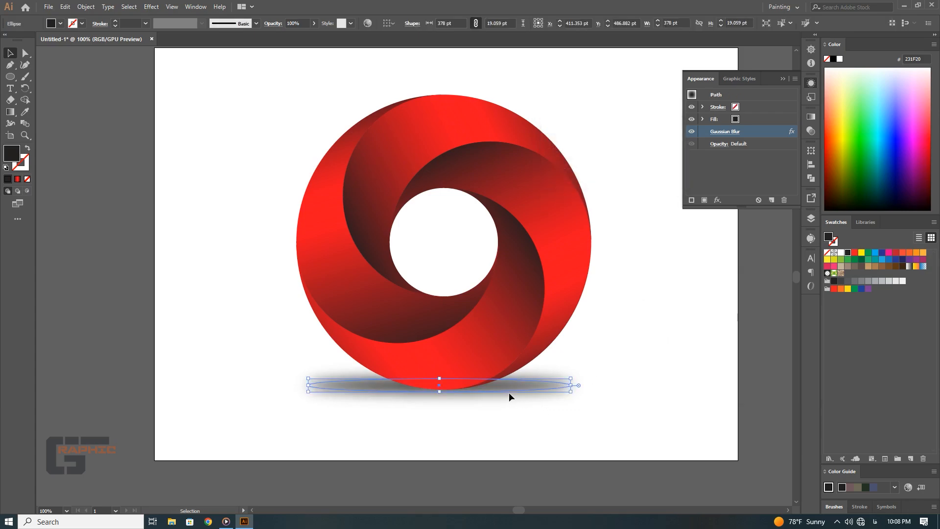
click(599, 328)
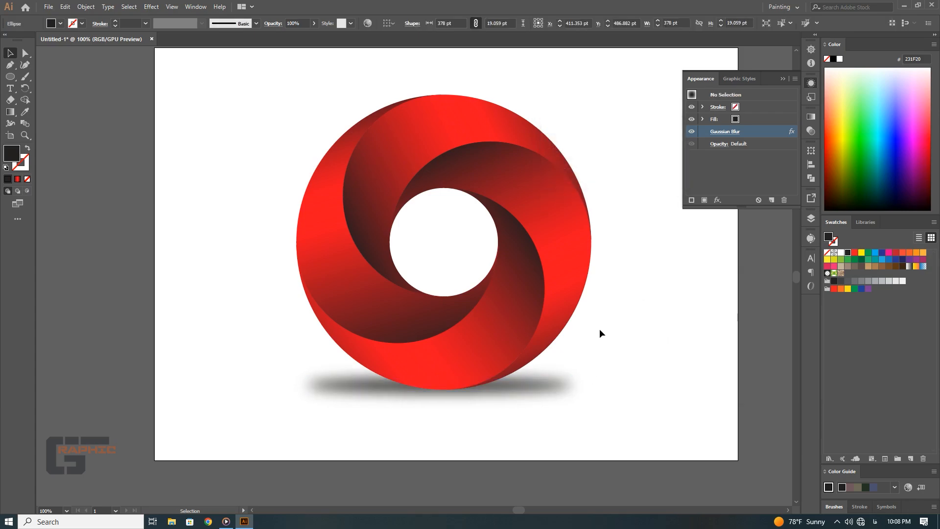
key(ctrl+minus)
drag(558, 291, 516, 313)
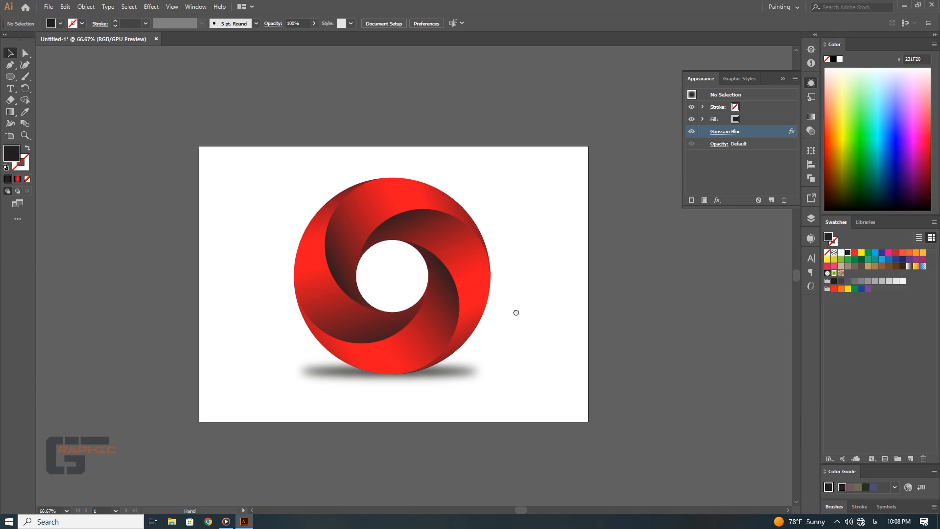